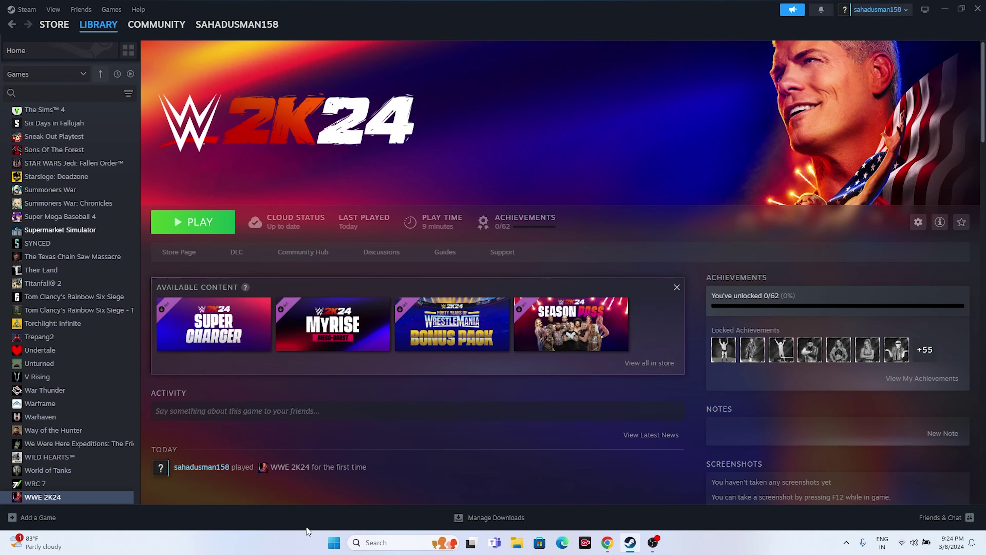
- Bring up the computer's power options to find Restart, and leave them without restarting
{"action": "left_click", "coordinate": [328, 545]}
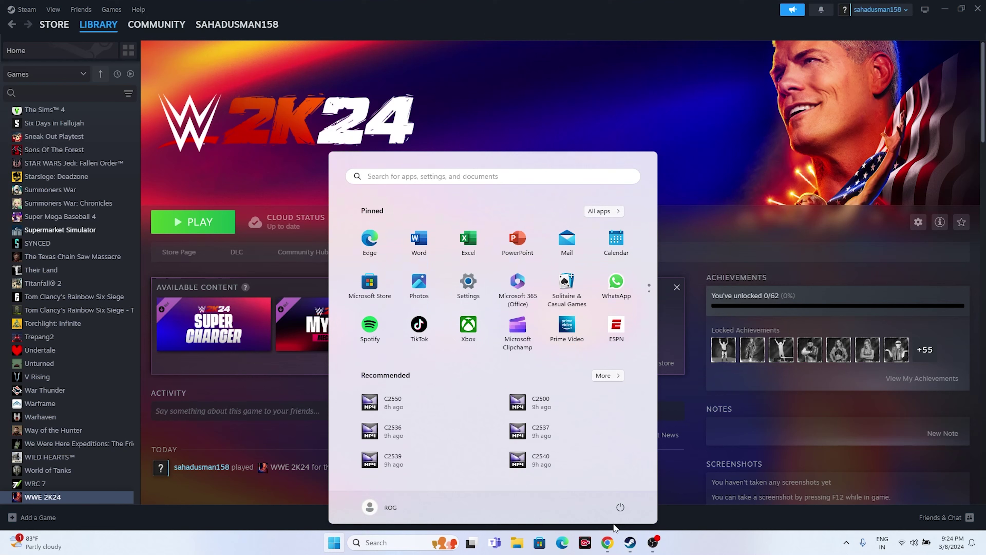
{"action": "left_click", "coordinate": [620, 507]}
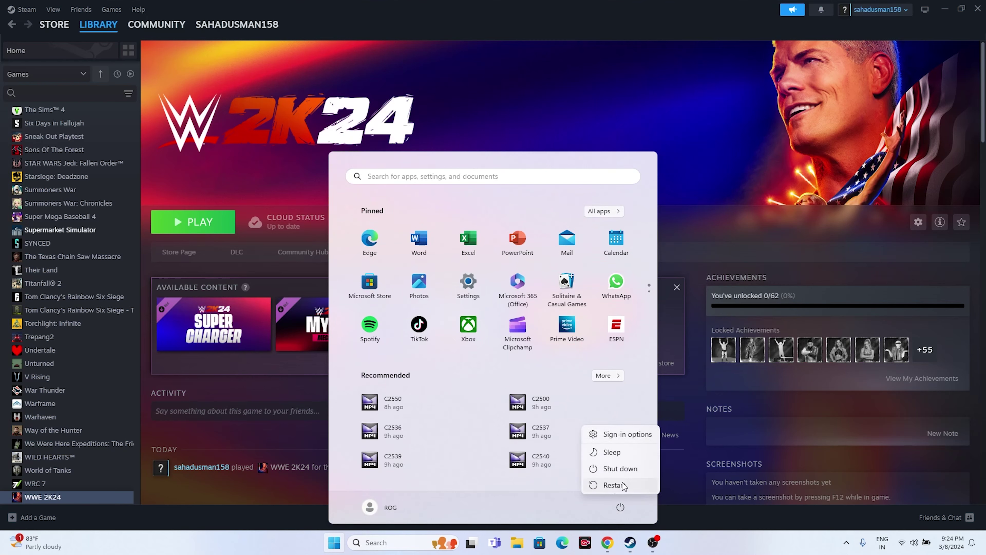
{"action": "left_click", "coordinate": [698, 550]}
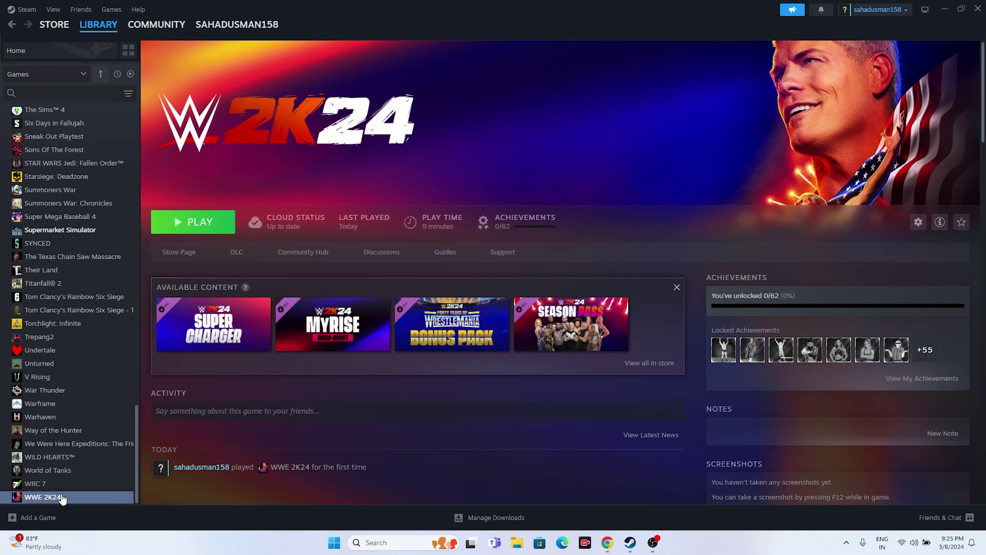
- Browse the installed files of WWE 2K24 from its properties in the Steam library, and close the folder
{"action": "right_click", "coordinate": [70, 498]}
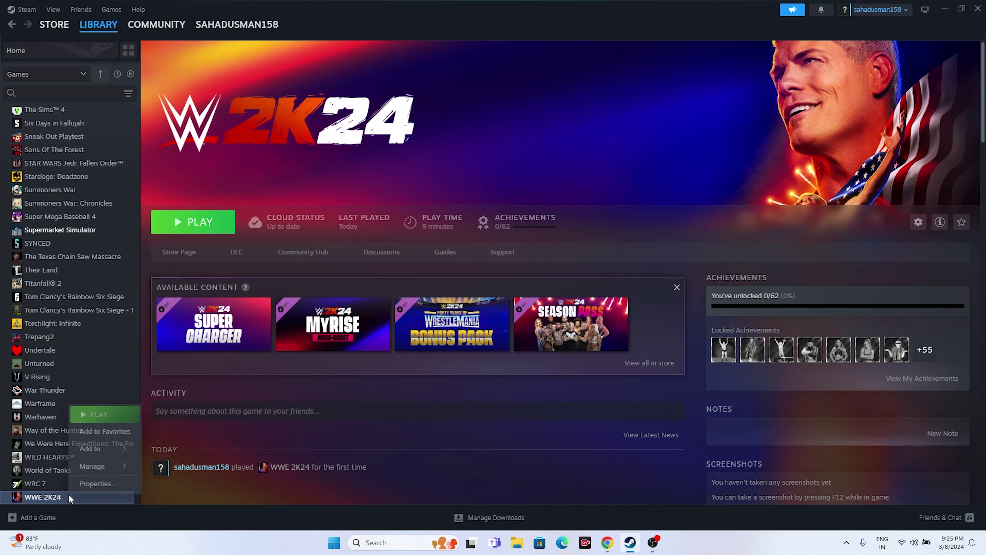
{"action": "left_click", "coordinate": [96, 489]}
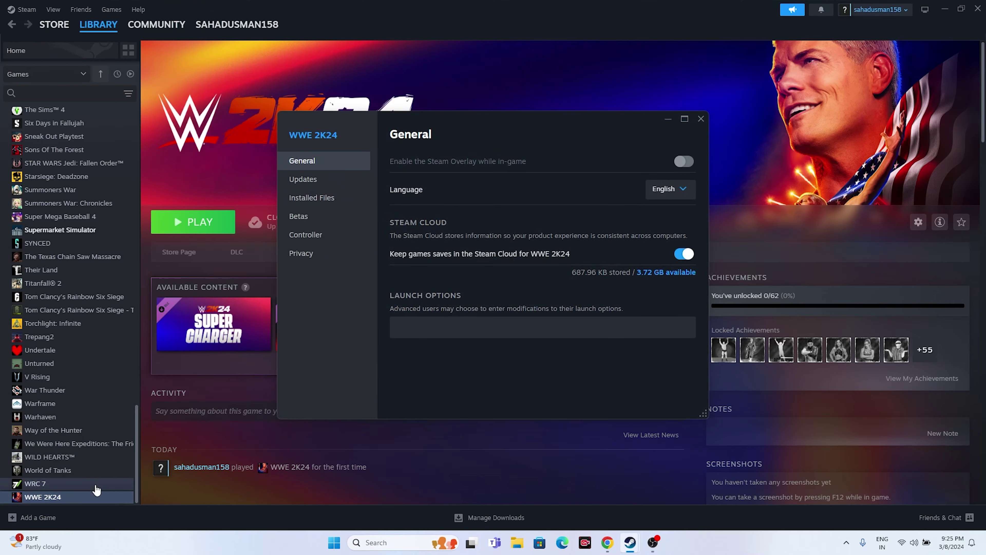
{"action": "left_click", "coordinate": [316, 198]}
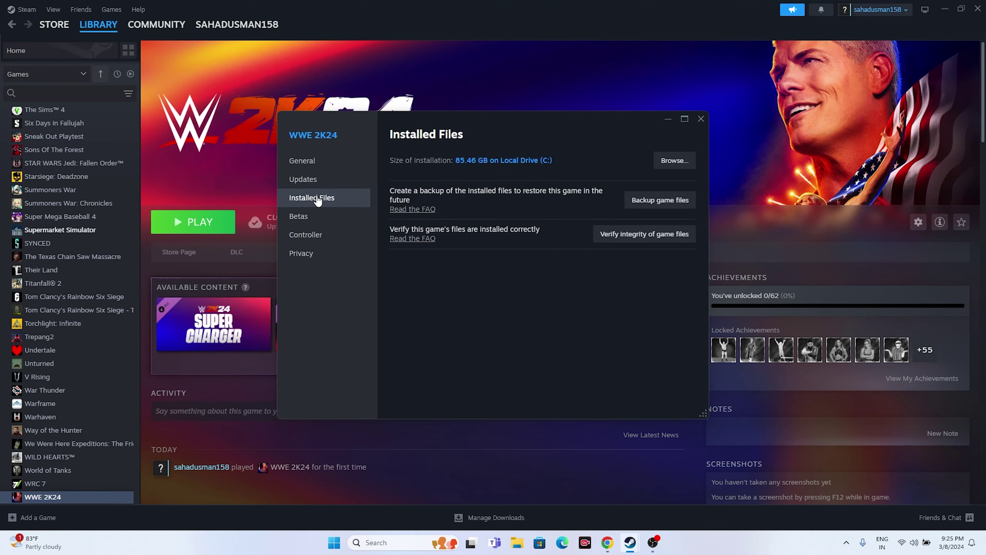
{"action": "left_click", "coordinate": [676, 161]}
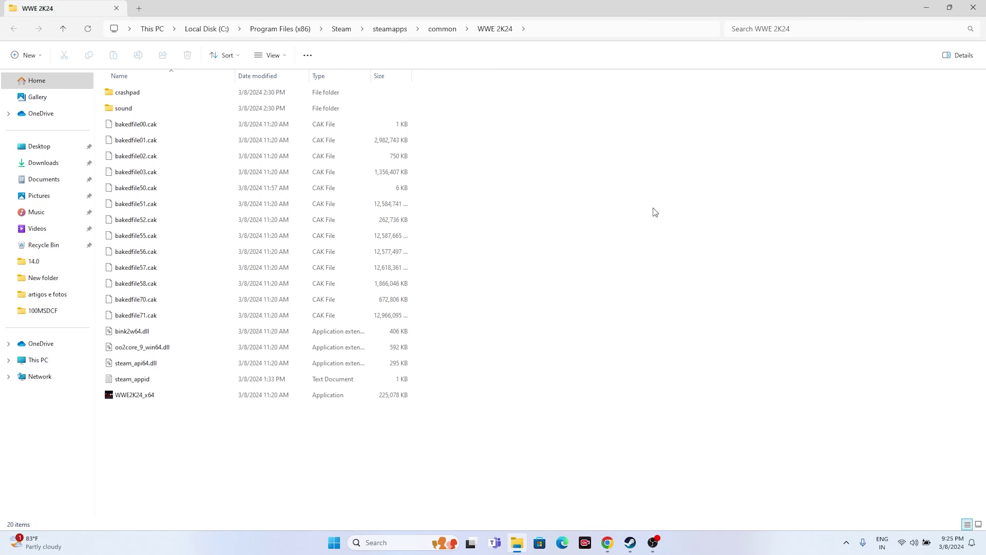
{"action": "left_click", "coordinate": [973, 8]}
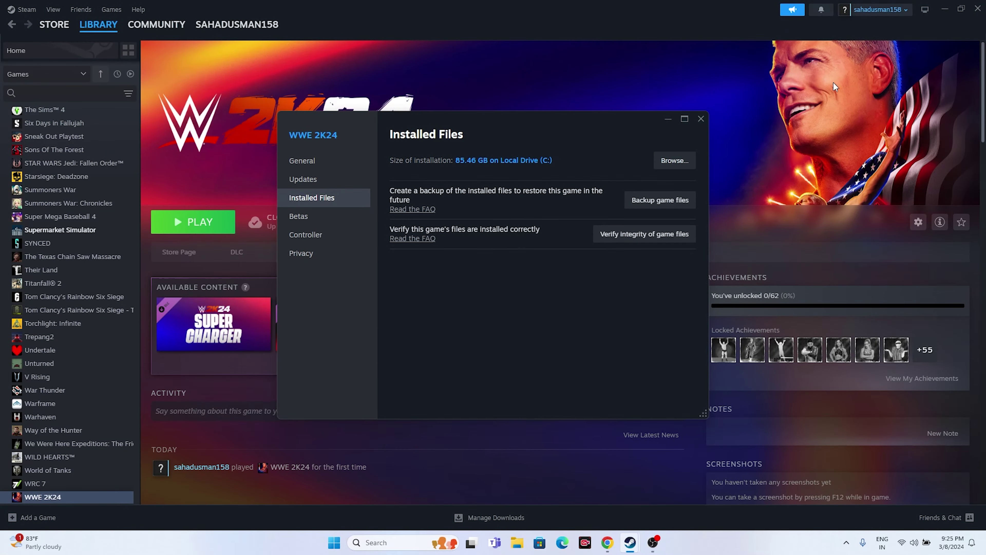
- Clear the desktop by closing the game's properties, minimizing Steam and dismissing the OBS Studio update notice
{"action": "left_click", "coordinate": [694, 124]}
{"action": "left_click", "coordinate": [944, 9]}
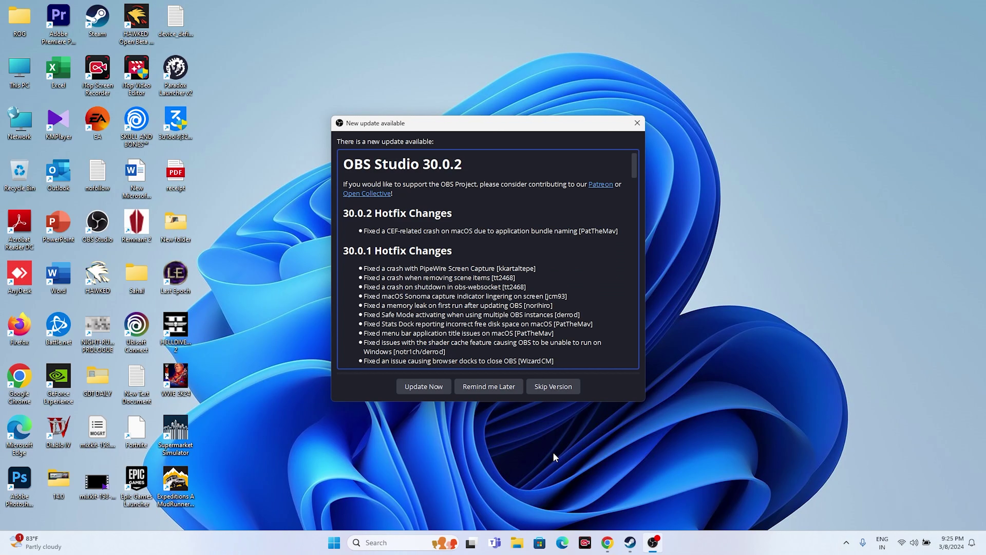
{"action": "left_click", "coordinate": [637, 123]}
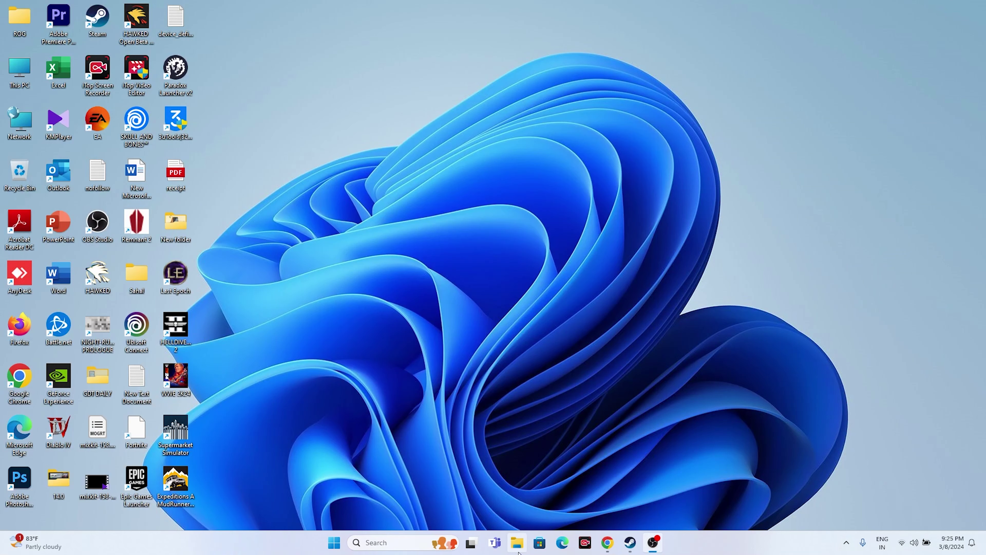
- Open the folder C:\Program Files (x86)\Steam\steamapps\common\WWE 2K24 in File Explorer
{"action": "left_click", "coordinate": [517, 543]}
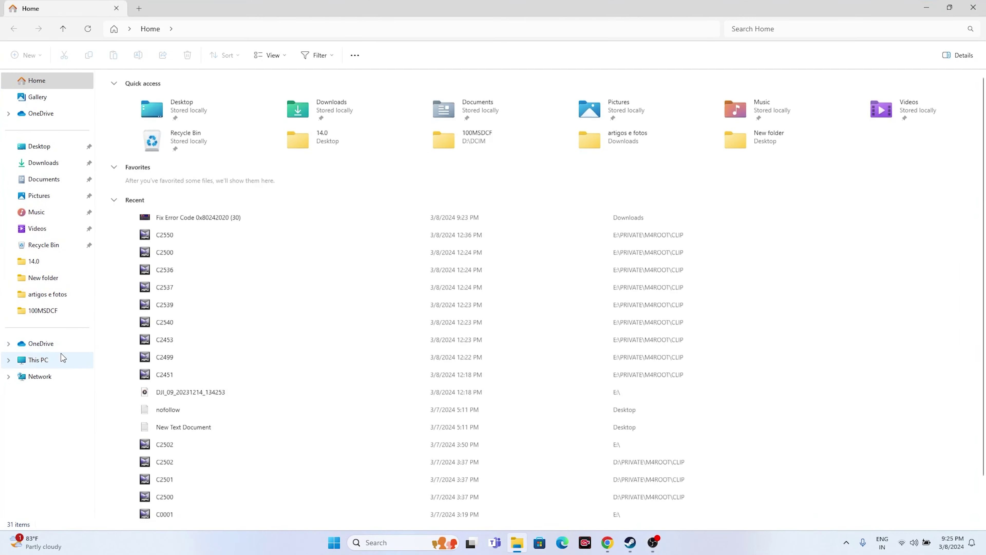
{"action": "left_click", "coordinate": [52, 361]}
{"action": "double_click", "coordinate": [156, 110]}
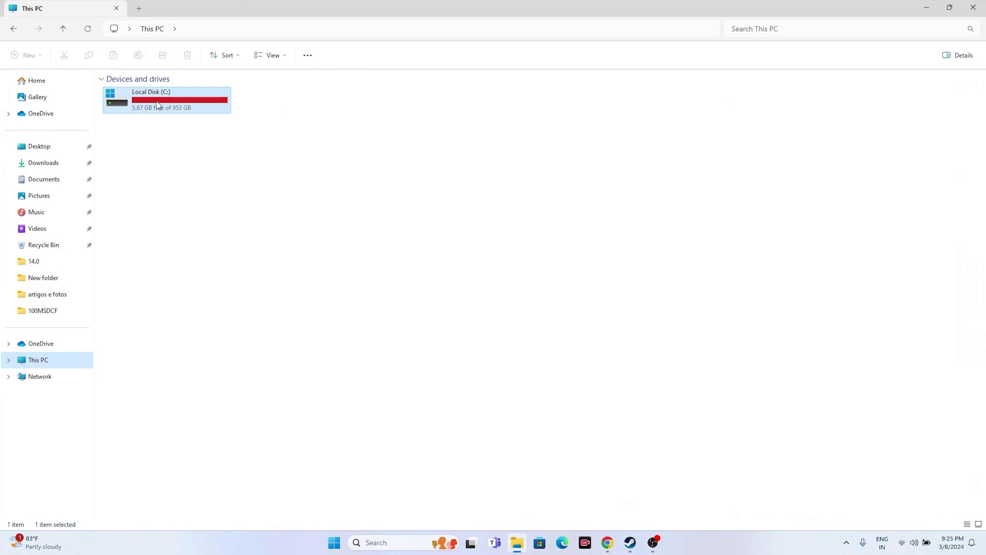
{"action": "double_click", "coordinate": [140, 188]}
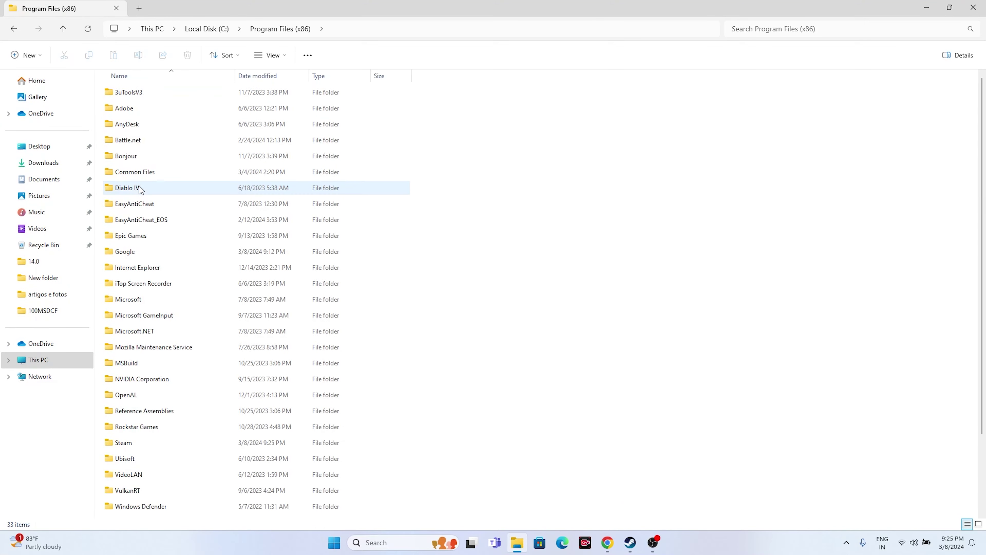
{"action": "double_click", "coordinate": [132, 442]}
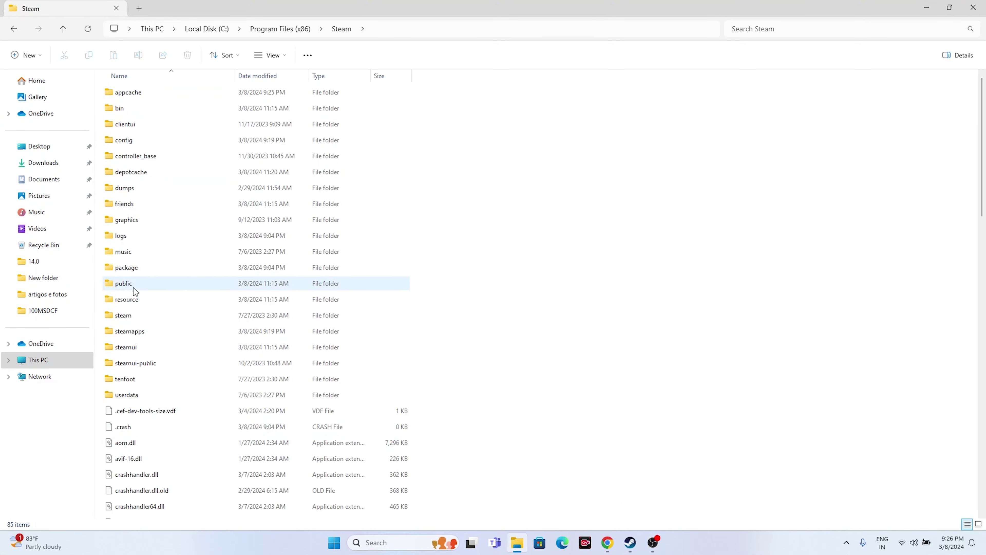
{"action": "left_click", "coordinate": [135, 331]}
{"action": "double_click", "coordinate": [135, 331]}
{"action": "double_click", "coordinate": [128, 94]}
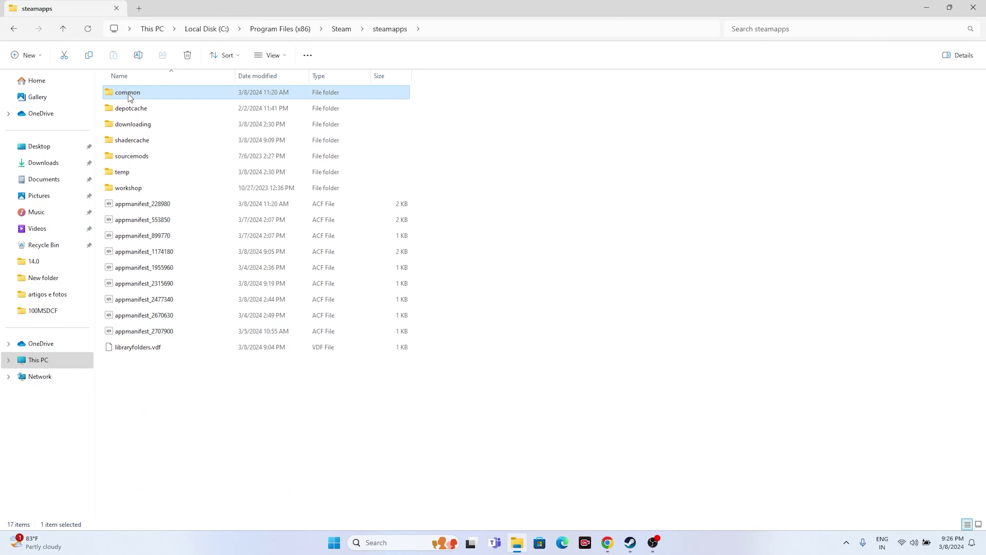
{"action": "scroll", "coordinate": [171, 289], "scroll_direction": "down", "scroll_amount": 7}
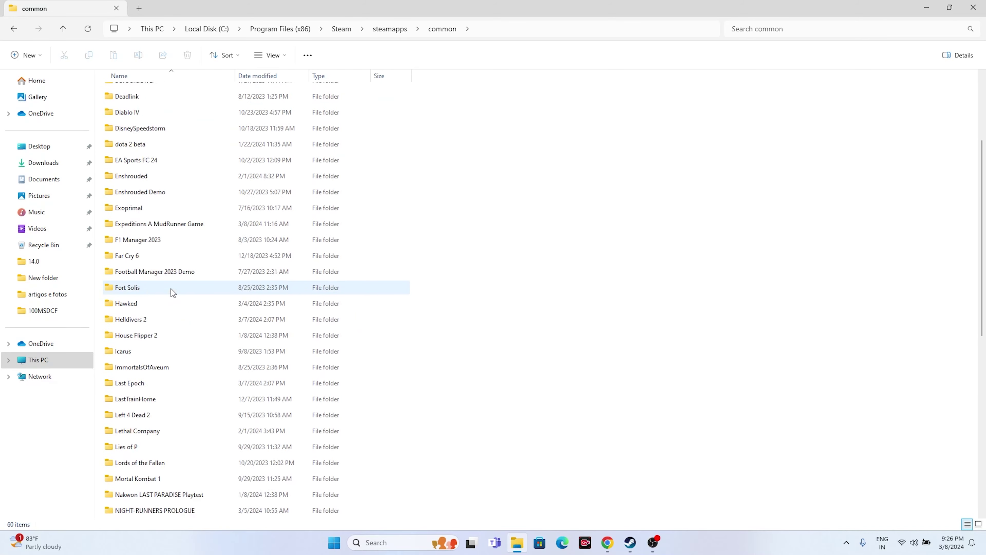
{"action": "scroll", "coordinate": [173, 292], "scroll_direction": "down", "scroll_amount": 4}
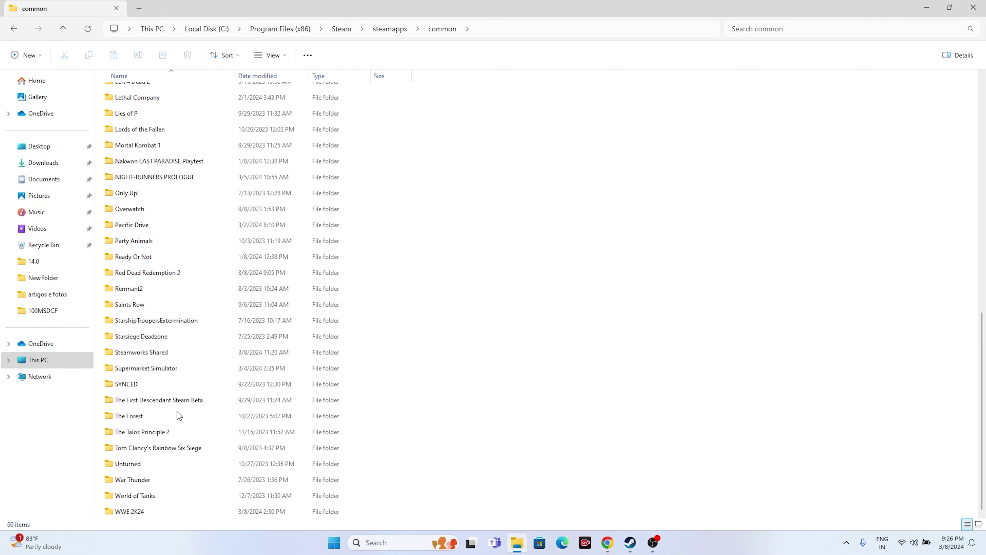
{"action": "double_click", "coordinate": [126, 515]}
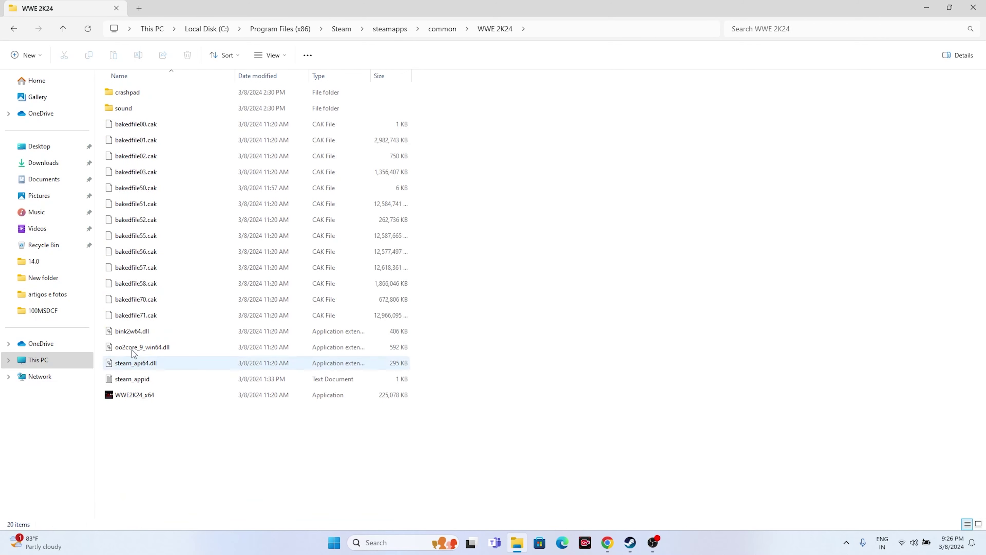
- Enable compatibility mode in the properties of the WWE2K24_x64 application
{"action": "left_click", "coordinate": [142, 395]}
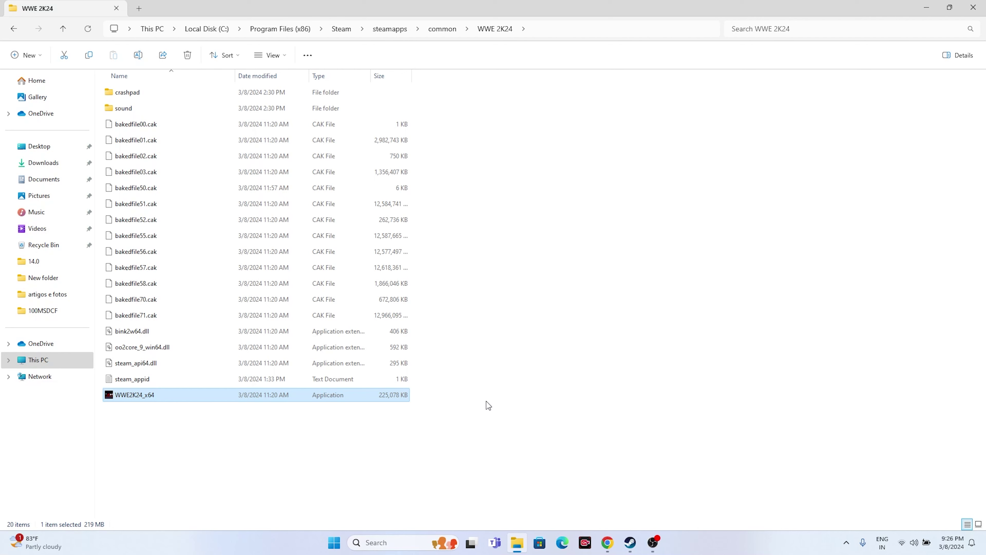
{"action": "right_click", "coordinate": [214, 400]}
{"action": "left_click", "coordinate": [257, 389]}
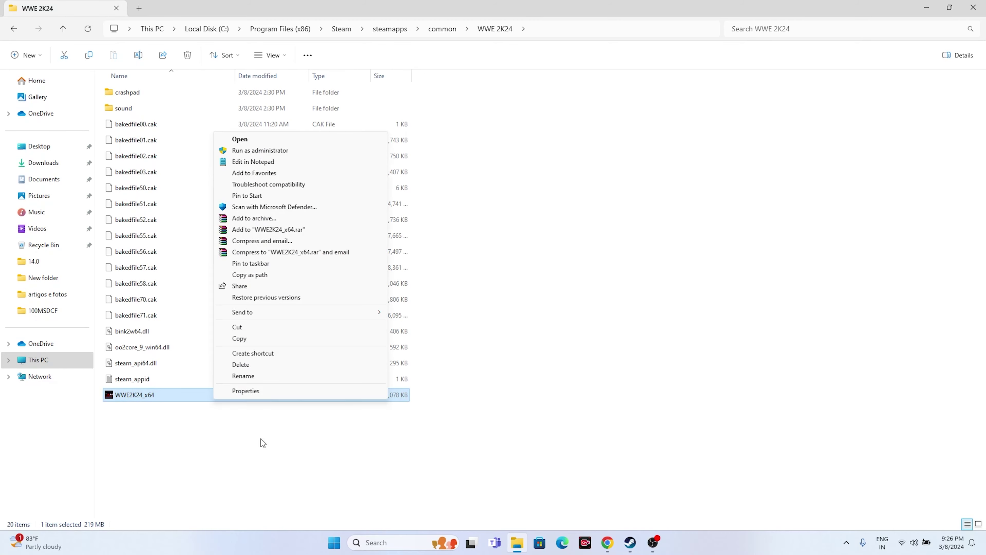
{"action": "left_click", "coordinate": [258, 391]}
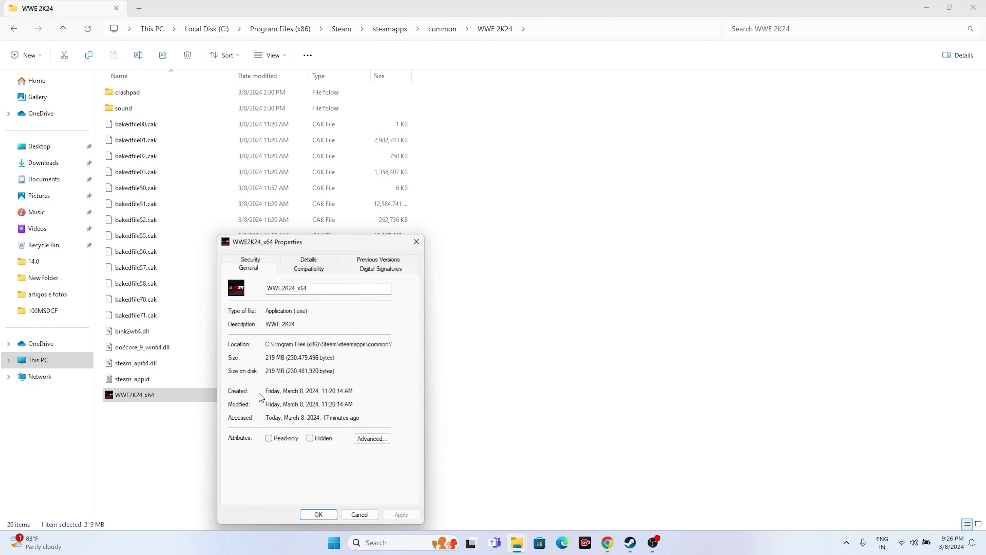
{"action": "left_click", "coordinate": [286, 270]}
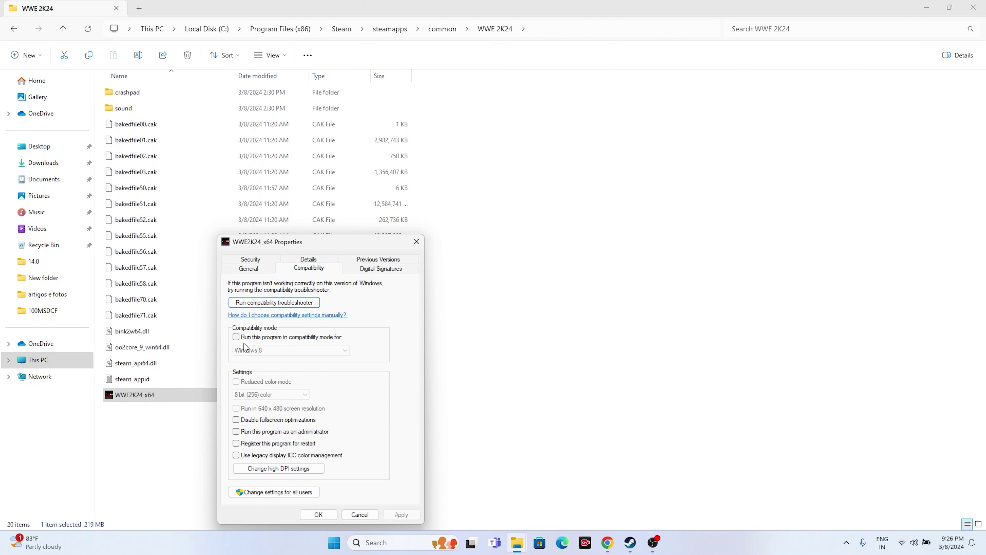
{"action": "left_click", "coordinate": [236, 337]}
- Set the program's compatibility mode to Windows 7 and apply it
{"action": "left_click", "coordinate": [344, 350]}
{"action": "left_click", "coordinate": [262, 384]}
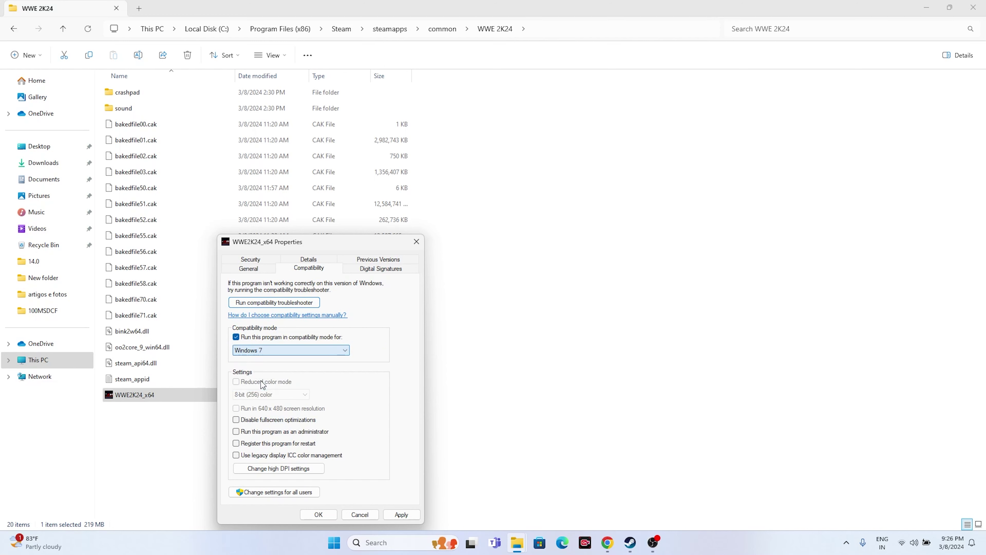
{"action": "left_click", "coordinate": [399, 514]}
- Set the program's compatibility mode to Windows 8 and apply it
{"action": "left_click", "coordinate": [259, 350]}
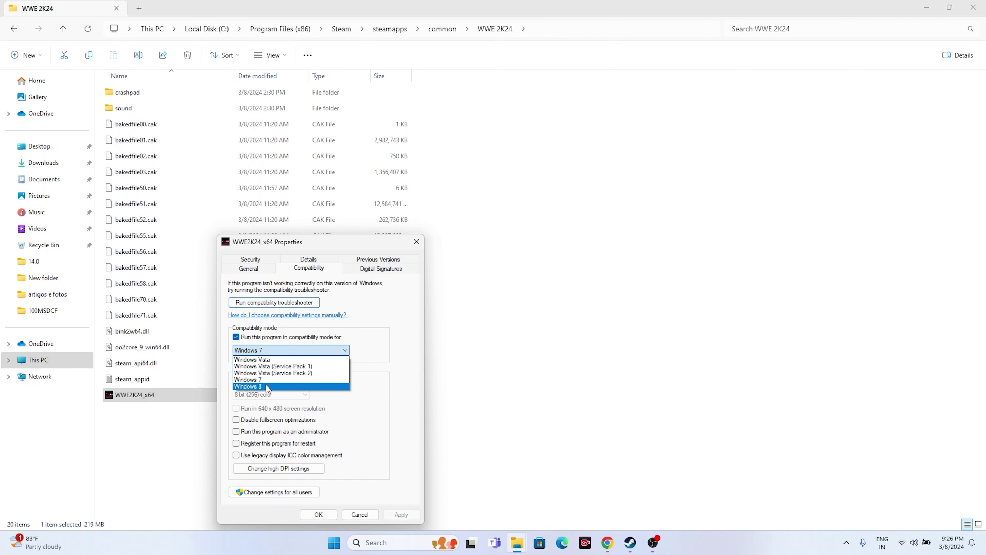
{"action": "left_click", "coordinate": [267, 387]}
{"action": "left_click", "coordinate": [400, 514]}
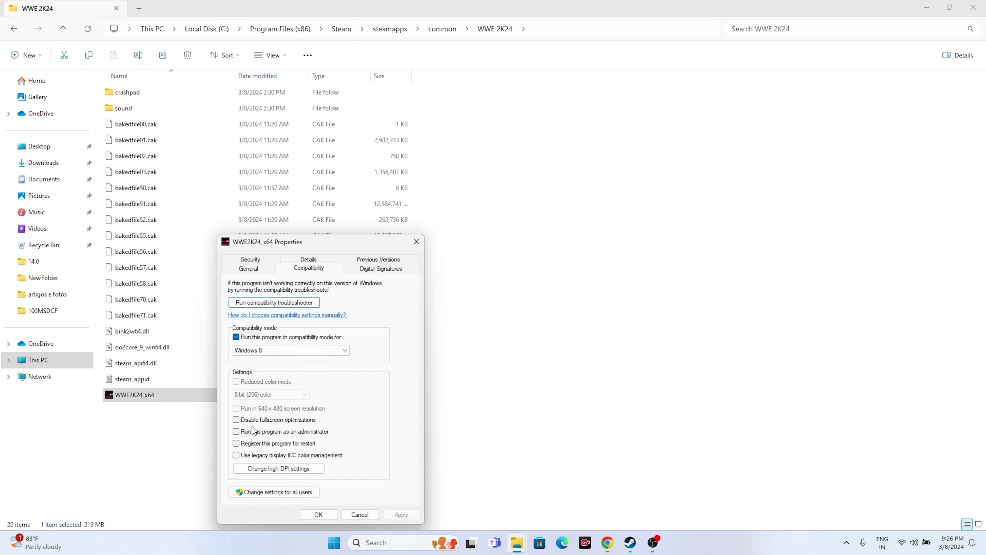
- Enable running WWE2K24_x64 as an administrator, save its properties and close the game folder
{"action": "left_click", "coordinate": [238, 432]}
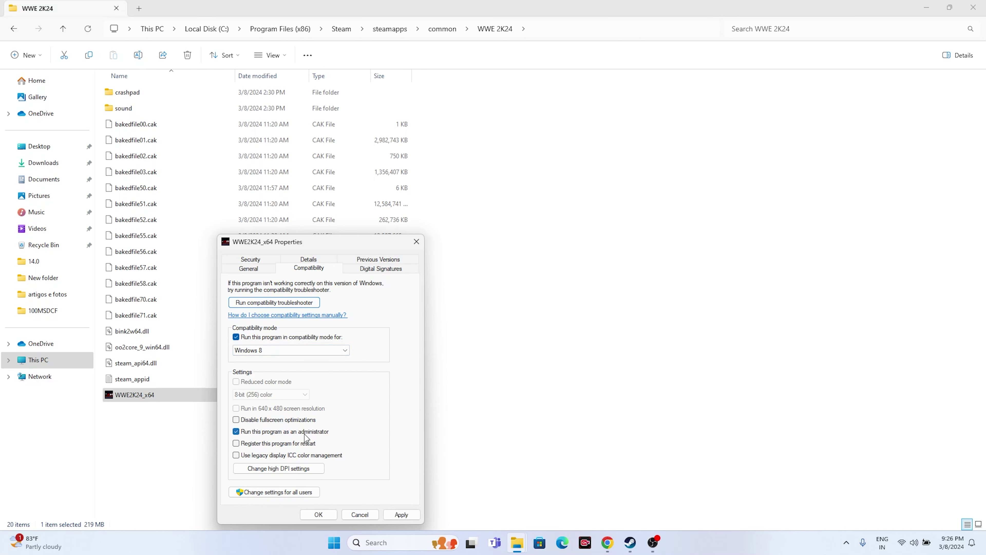
{"action": "left_click", "coordinate": [407, 517]}
{"action": "left_click", "coordinate": [319, 515]}
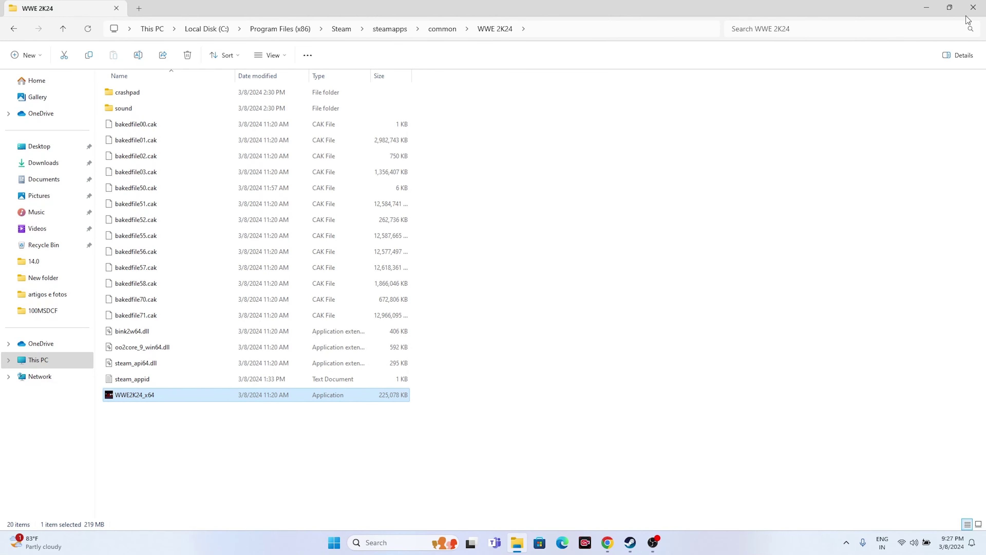
{"action": "left_click", "coordinate": [972, 7]}
- Switch to the Windows Settings app and view the Windows Update page
{"action": "left_click", "coordinate": [630, 542]}
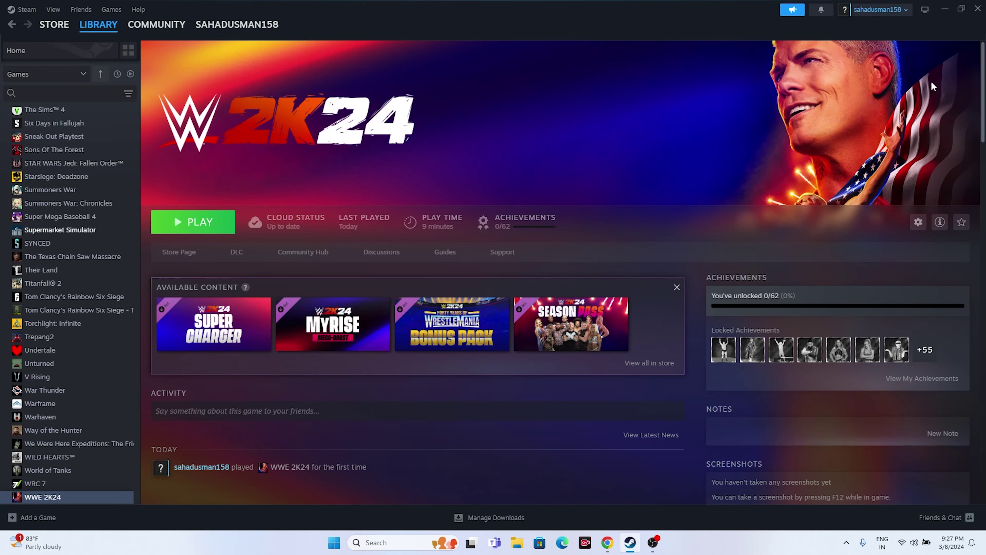
{"action": "left_click", "coordinate": [945, 9]}
{"action": "left_click", "coordinate": [378, 542]}
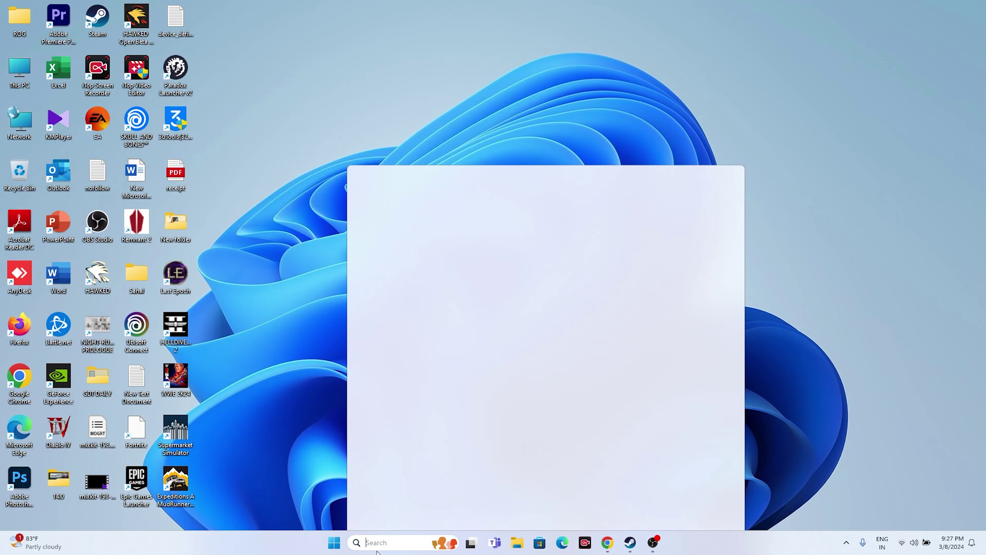
{"action": "left_click", "coordinate": [374, 385]}
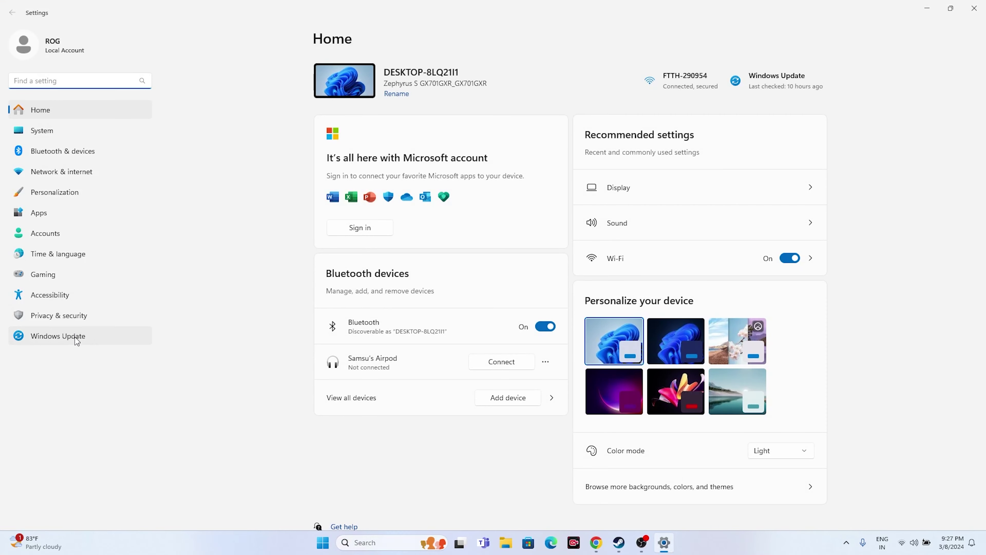
{"action": "left_click", "coordinate": [75, 337]}
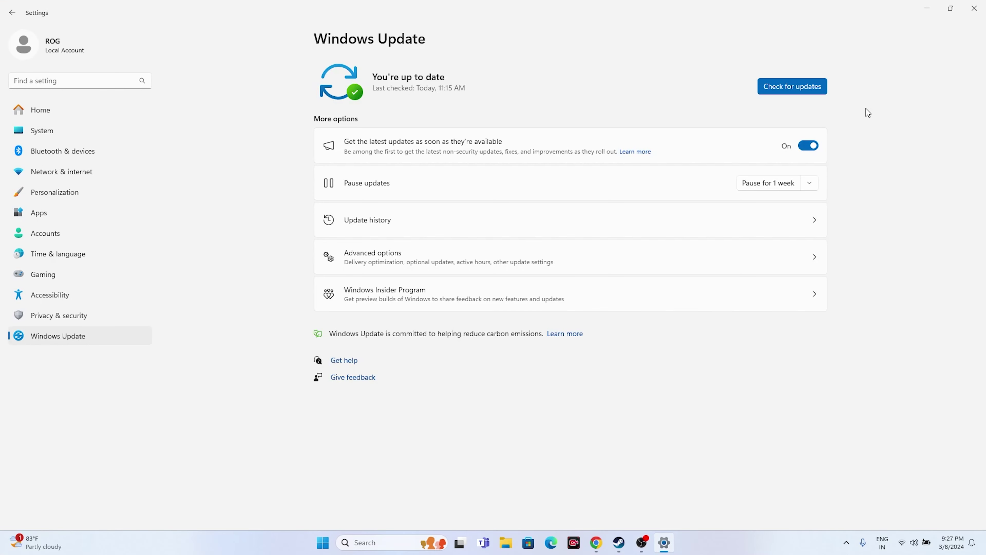
{"action": "left_click", "coordinate": [12, 12]}
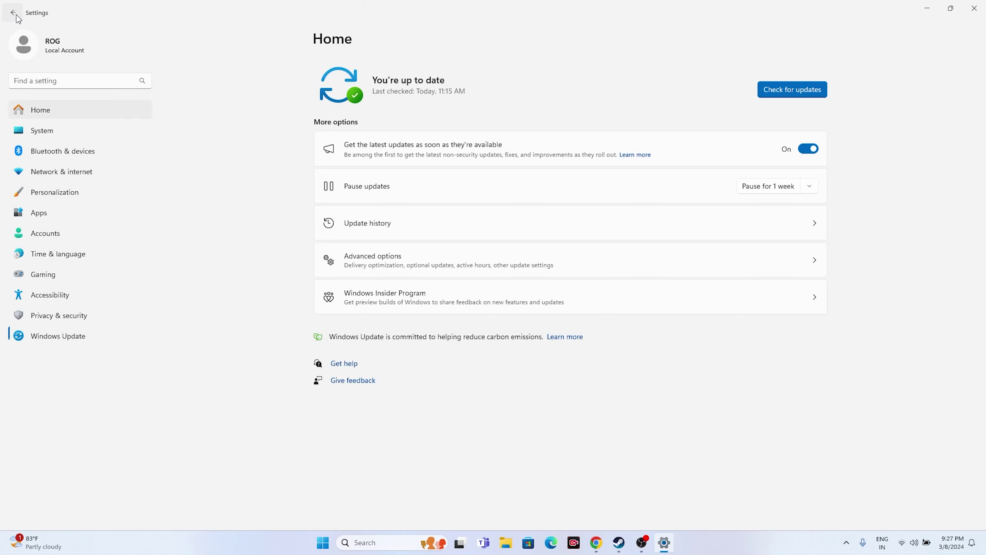
- Review the Date & time settings under Time & language
{"action": "left_click", "coordinate": [61, 259]}
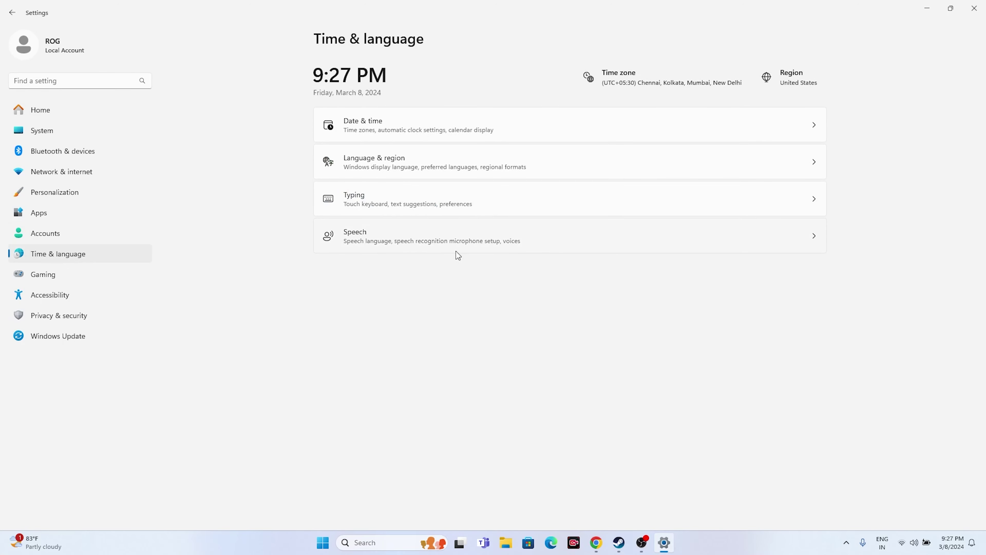
{"action": "left_click", "coordinate": [356, 130]}
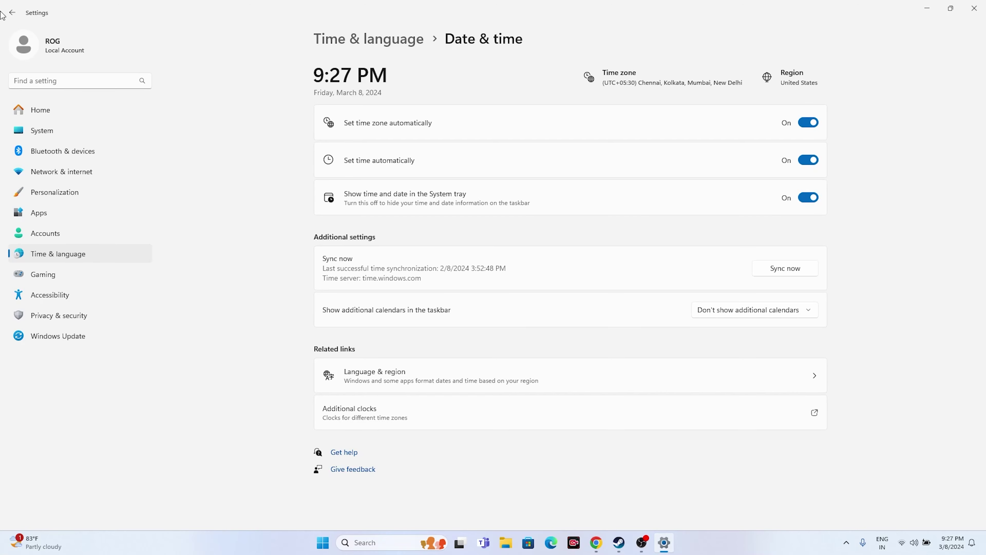
{"action": "left_click", "coordinate": [12, 12]}
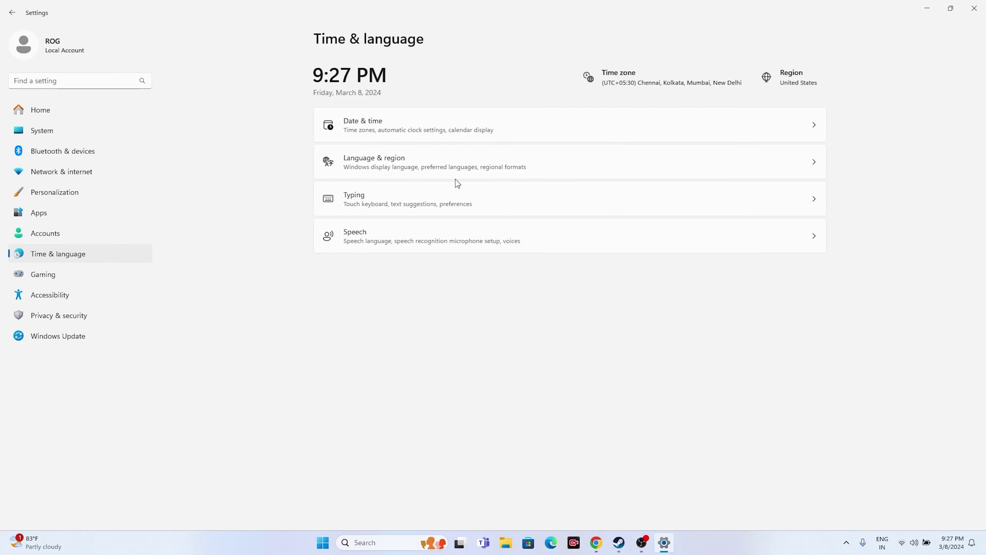
- Review the Language & region page, including the country or region options, and close Windows Settings
{"action": "left_click", "coordinate": [382, 163]}
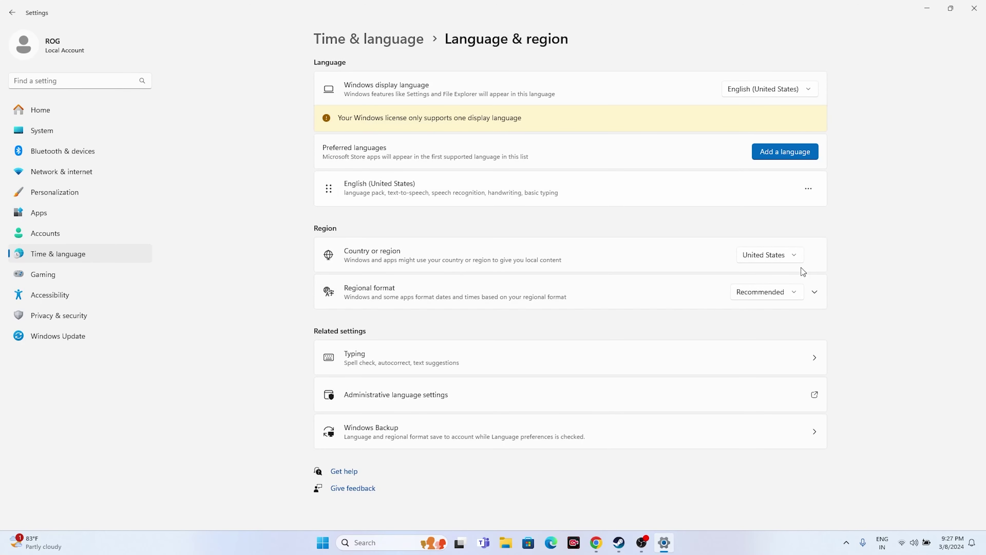
{"action": "left_click", "coordinate": [797, 259]}
{"action": "left_click", "coordinate": [797, 258]}
{"action": "left_click", "coordinate": [974, 9]}
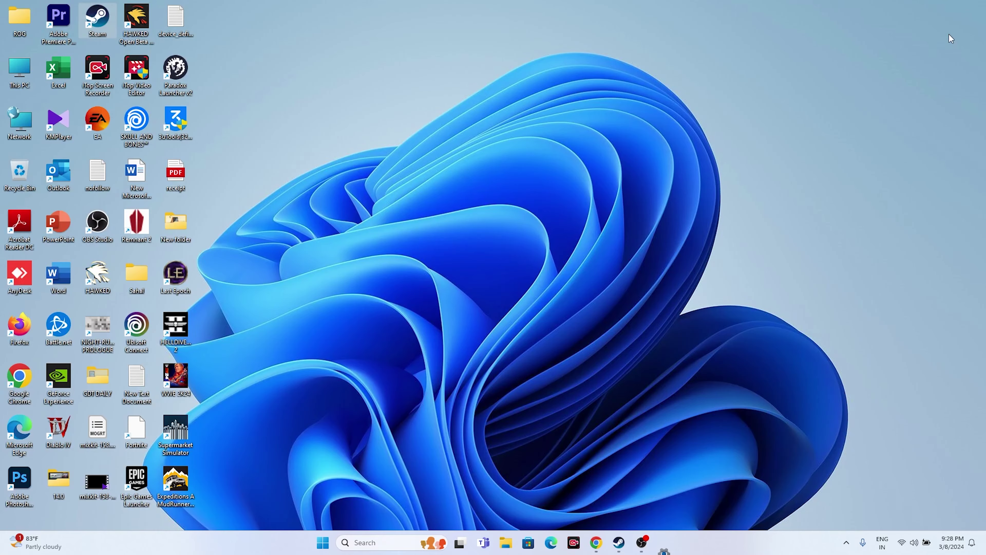
- Switch to File Explorer, look inside the WWE2K24 folder in Documents, return to Documents and close the window
{"action": "left_click", "coordinate": [629, 543]}
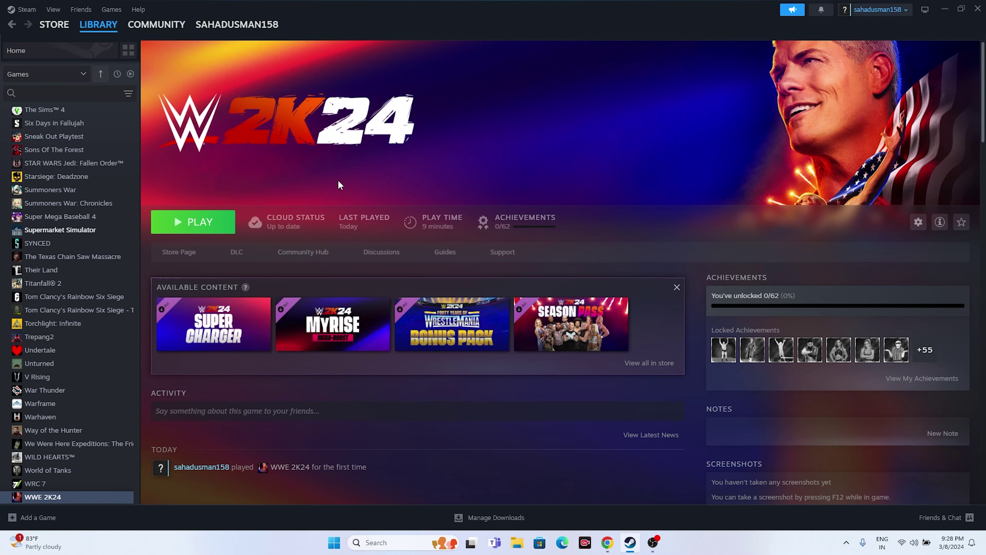
{"action": "left_click", "coordinate": [516, 542]}
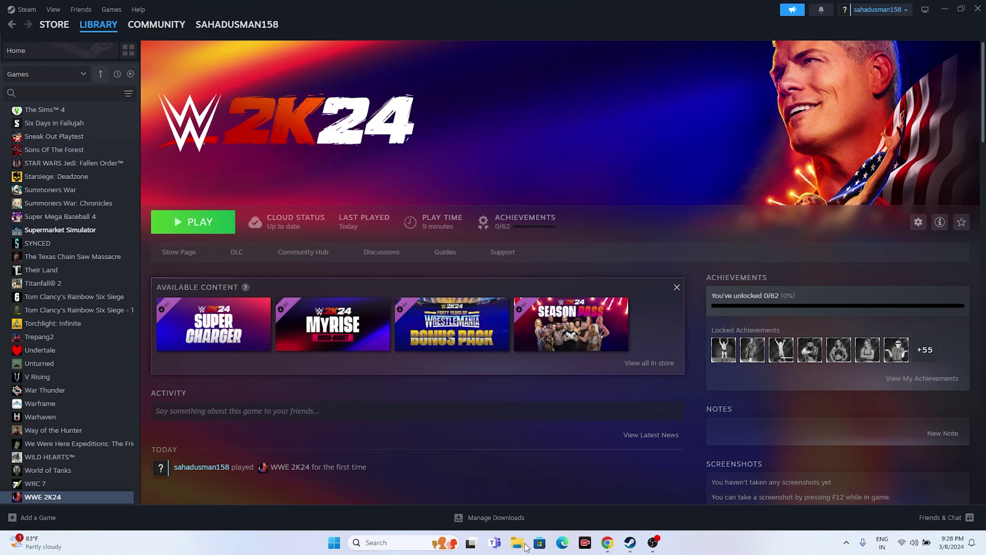
{"action": "left_click", "coordinate": [53, 359]}
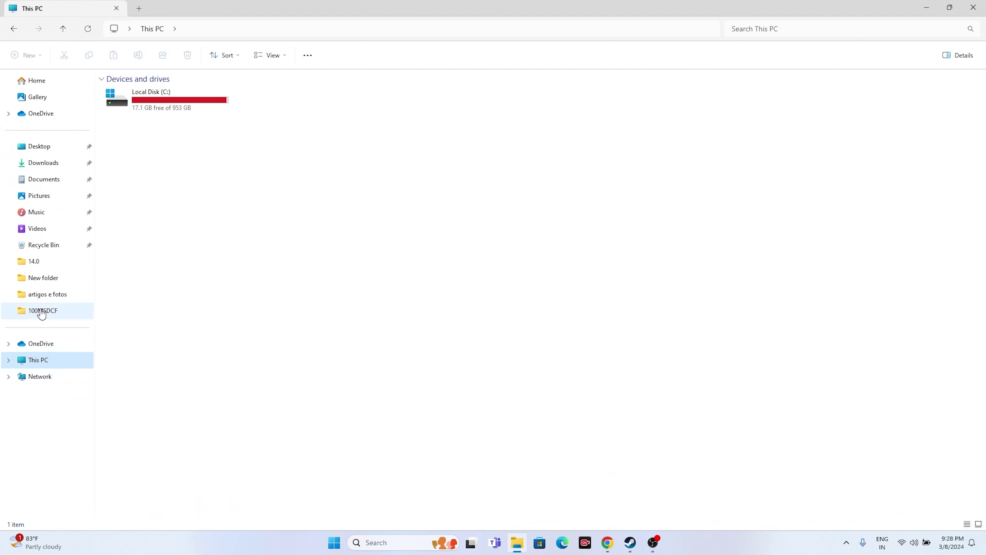
{"action": "left_click", "coordinate": [44, 179]}
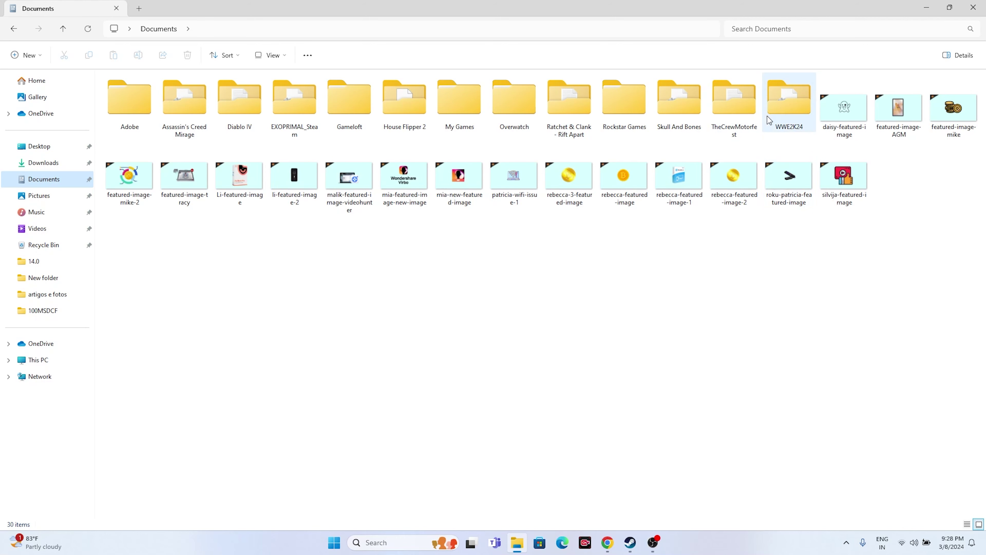
{"action": "double_click", "coordinate": [784, 128]}
{"action": "left_click", "coordinate": [14, 28]}
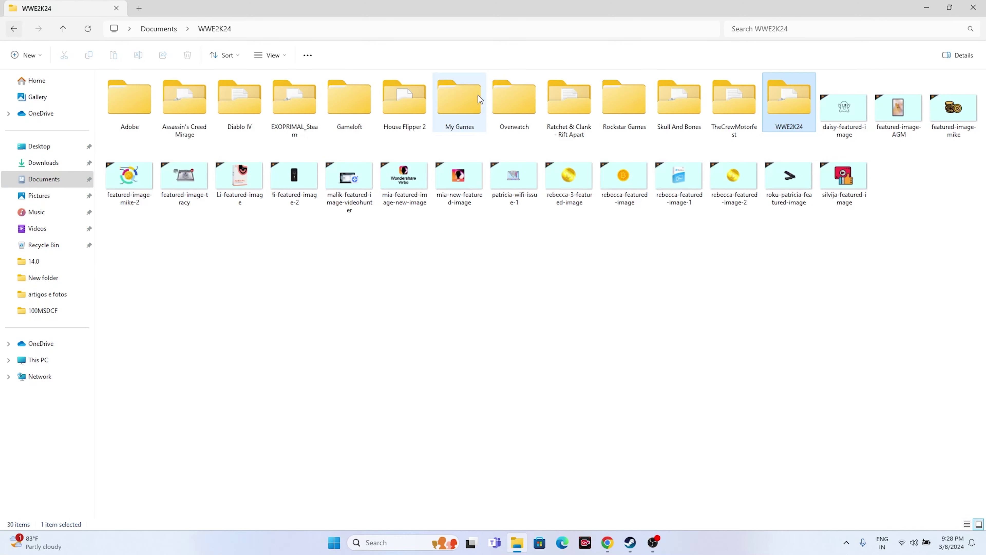
{"action": "left_click", "coordinate": [780, 126]}
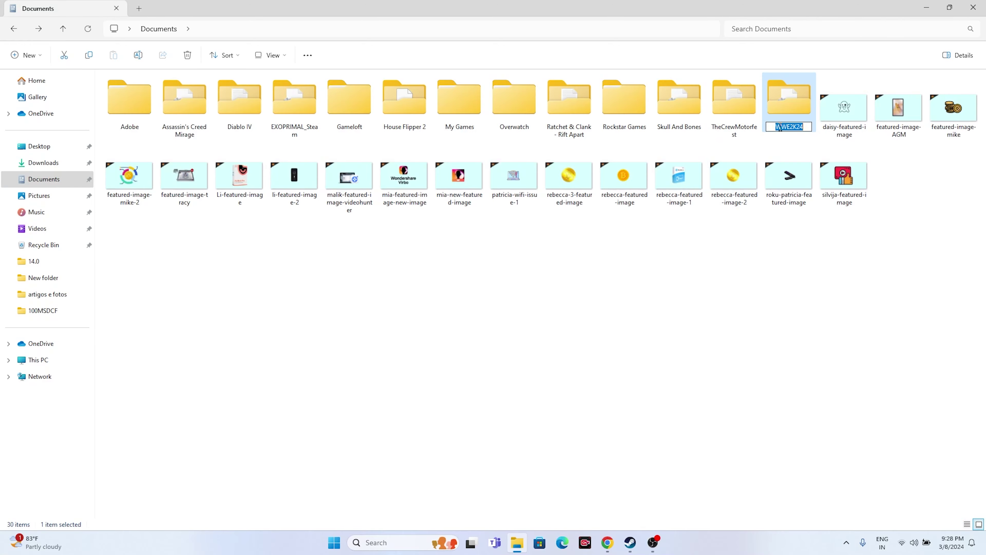
{"action": "left_click", "coordinate": [786, 318]}
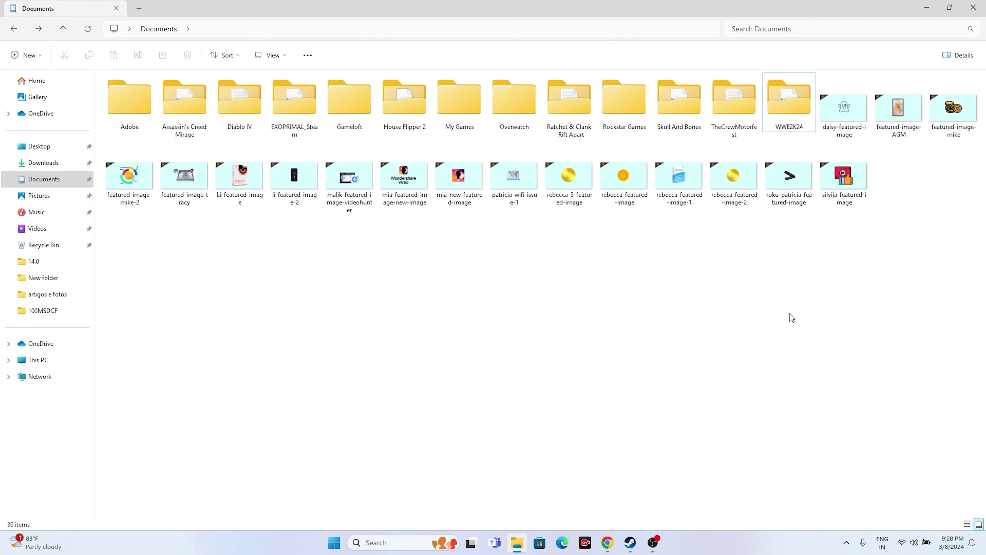
{"action": "left_click", "coordinate": [973, 7]}
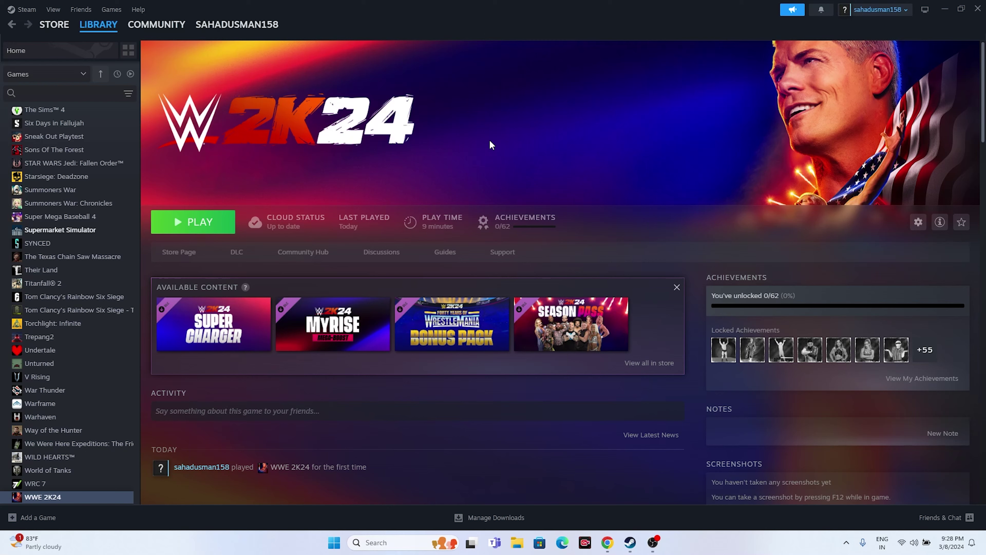
- Switch to the Control Panel and show the apps allowed through Windows Defender Firewall
{"action": "left_click", "coordinate": [944, 9]}
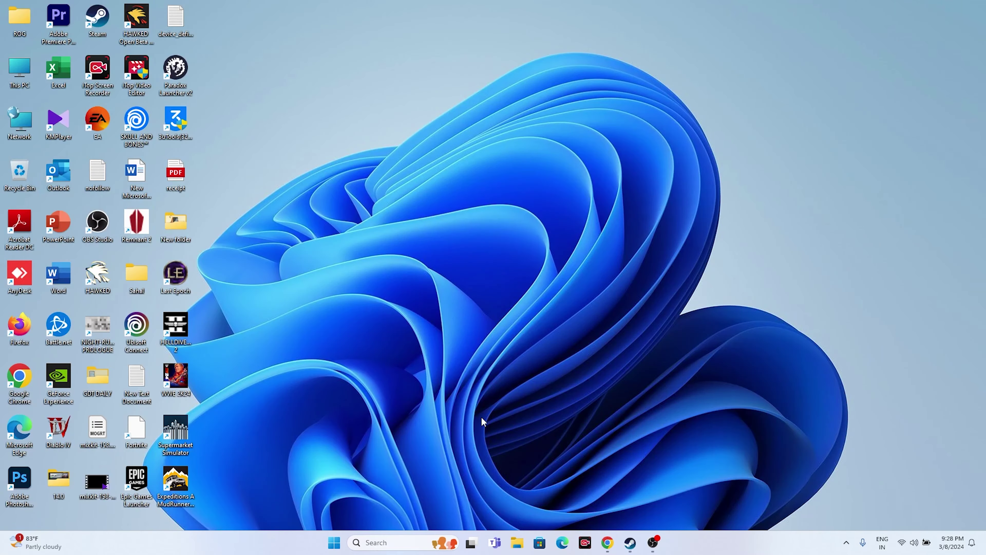
{"action": "left_click", "coordinate": [380, 541]}
{"action": "type", "text": "CO"}
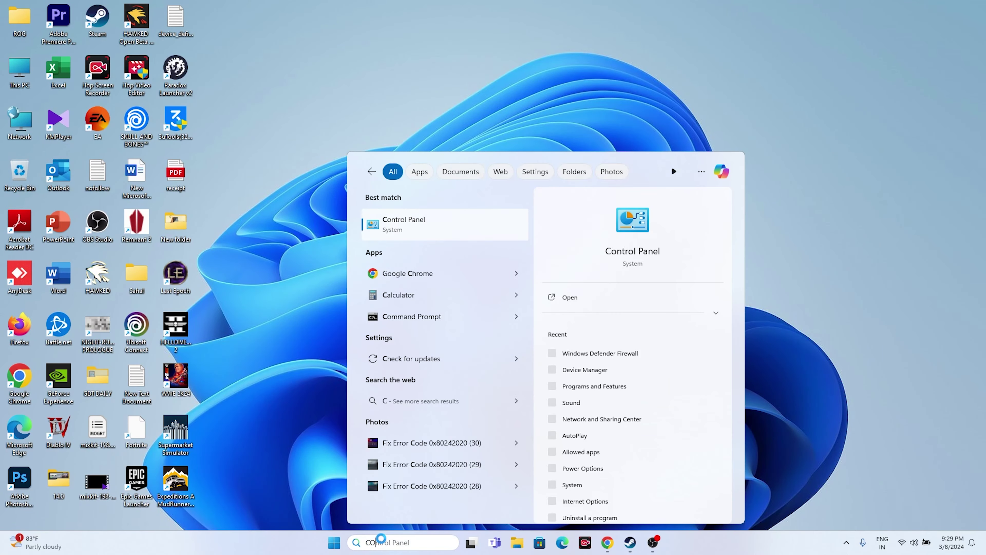
{"action": "type", "text": "NTR"}
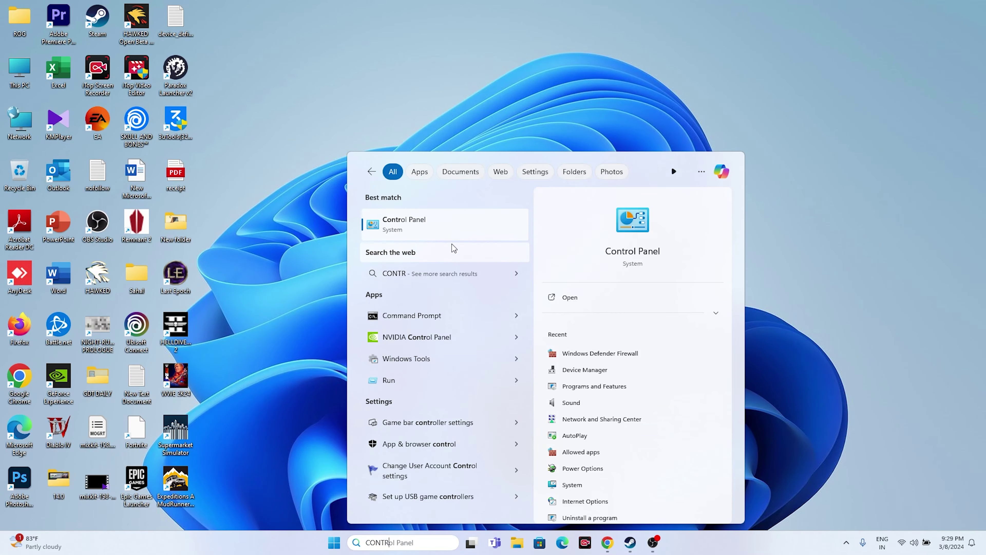
{"action": "left_click", "coordinate": [445, 224]}
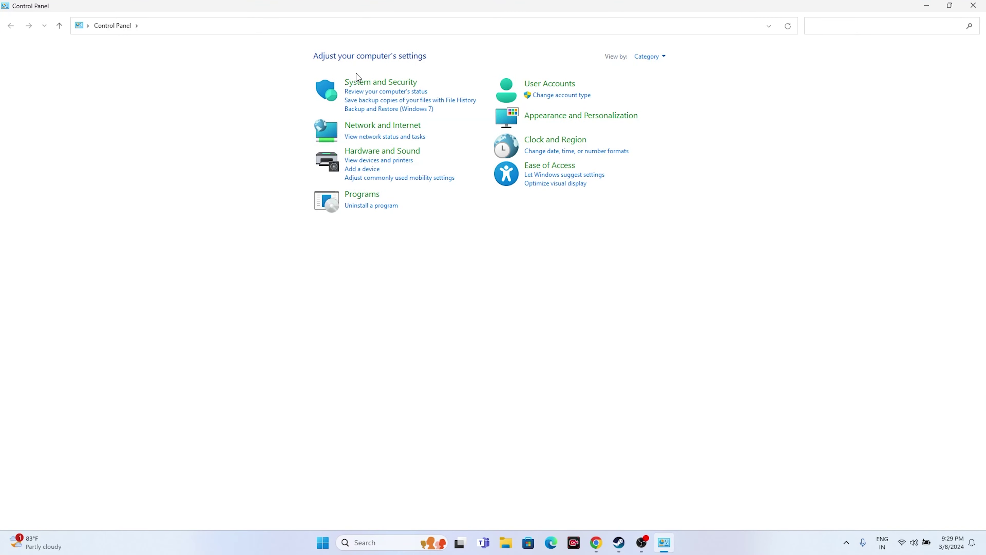
{"action": "left_click", "coordinate": [355, 81]}
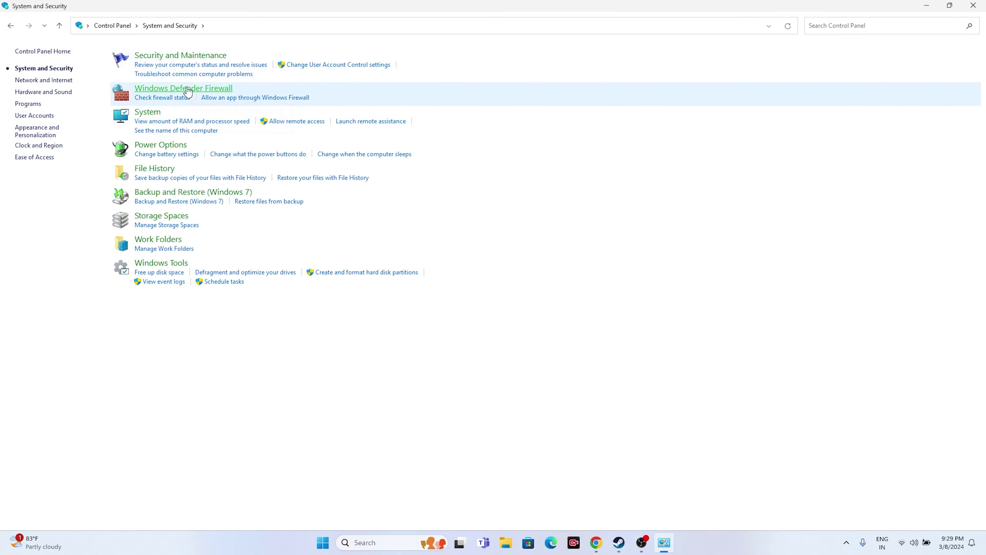
{"action": "left_click", "coordinate": [188, 90]}
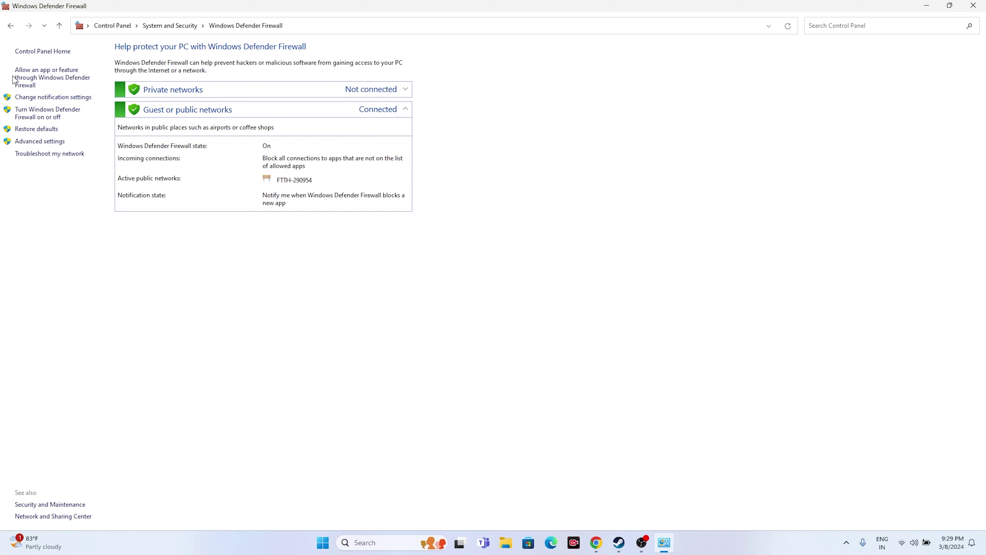
{"action": "left_click", "coordinate": [26, 88]}
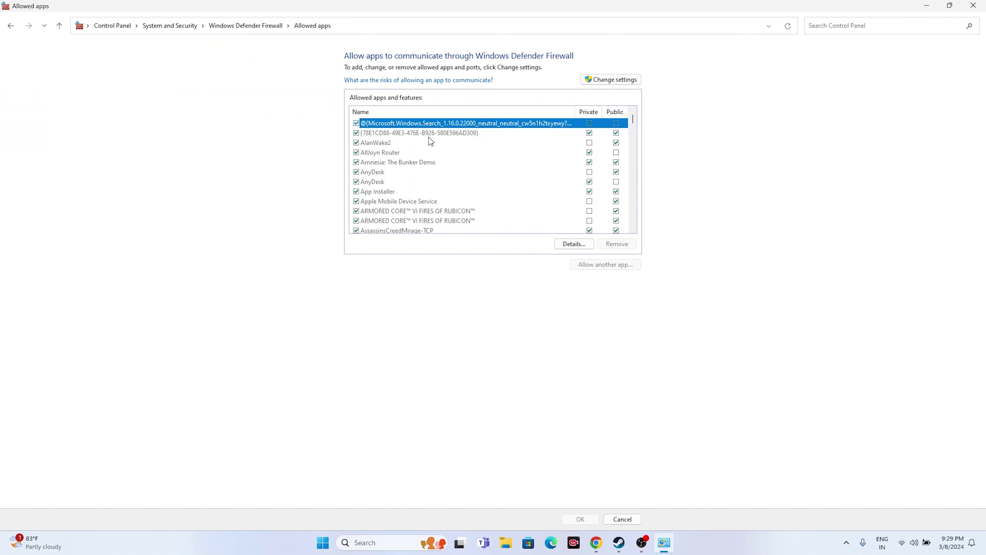
- Check WWE 2K24's private and public network permissions in the allowed apps list and close the Control Panel
{"action": "scroll", "coordinate": [448, 171], "scroll_direction": "down", "scroll_amount": 12}
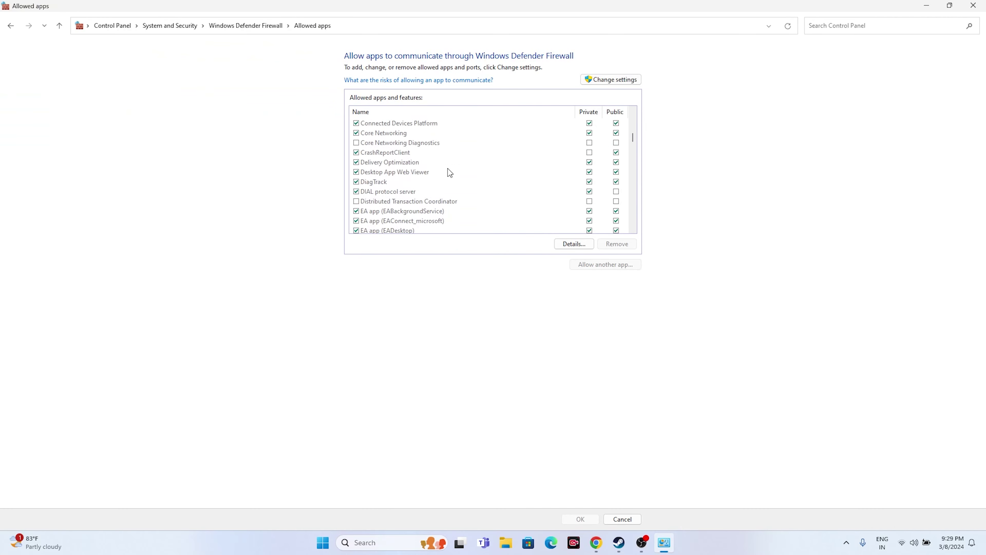
{"action": "scroll", "coordinate": [448, 169], "scroll_direction": "down", "scroll_amount": 20}
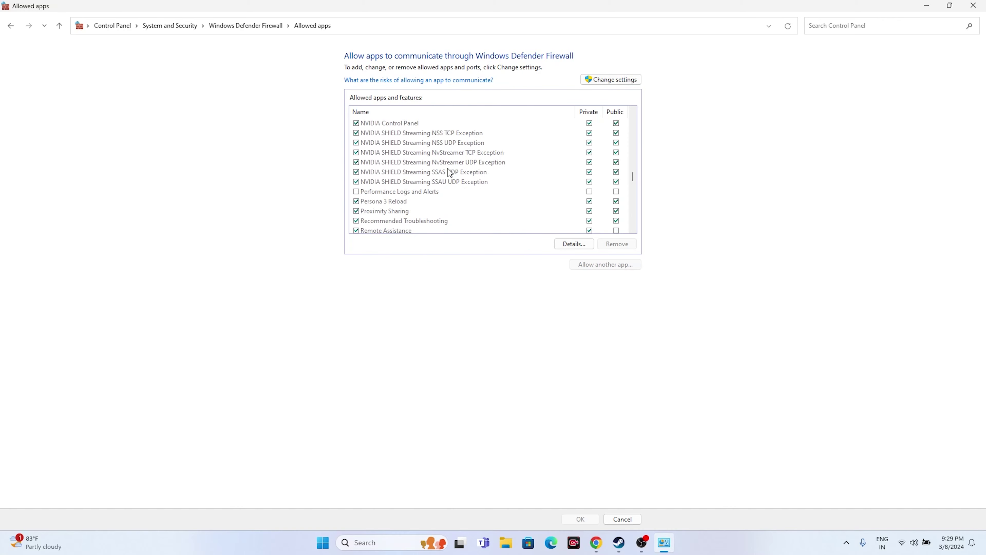
{"action": "scroll", "coordinate": [447, 169], "scroll_direction": "down", "scroll_amount": 15}
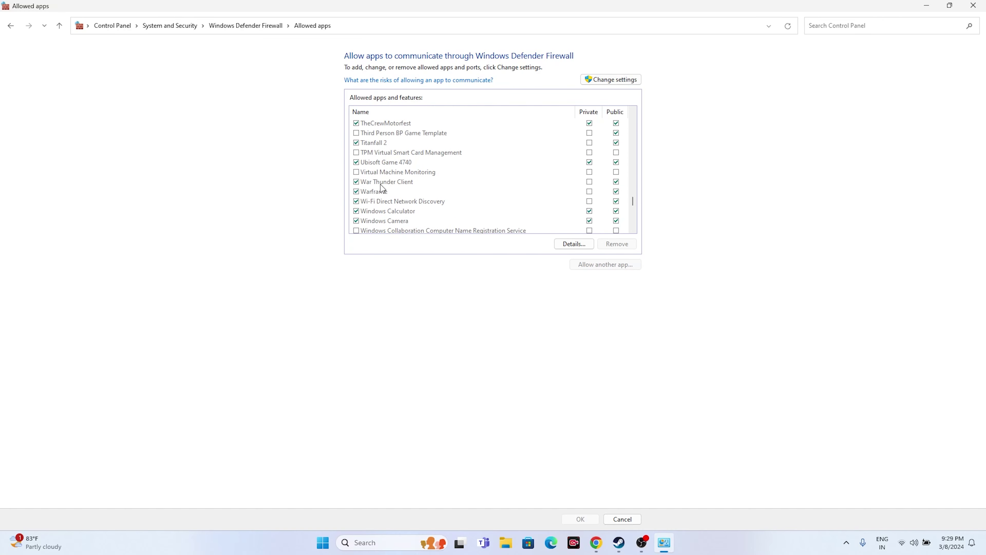
{"action": "scroll", "coordinate": [393, 188], "scroll_direction": "down", "scroll_amount": 2}
{"action": "scroll", "coordinate": [393, 188], "scroll_direction": "down", "scroll_amount": 8}
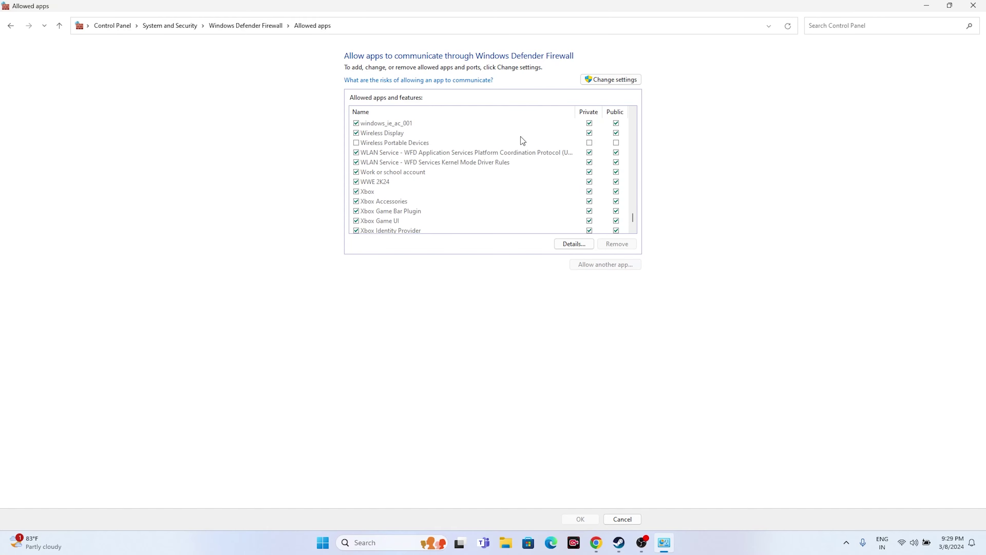
{"action": "left_click", "coordinate": [973, 5]}
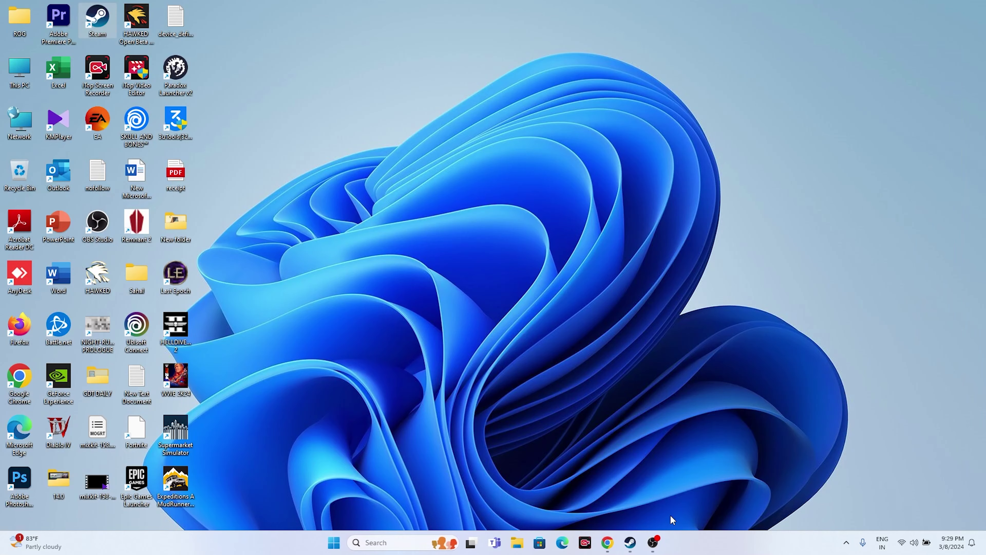
- Switch to System Configuration and show its list of services
{"action": "left_click", "coordinate": [630, 542]}
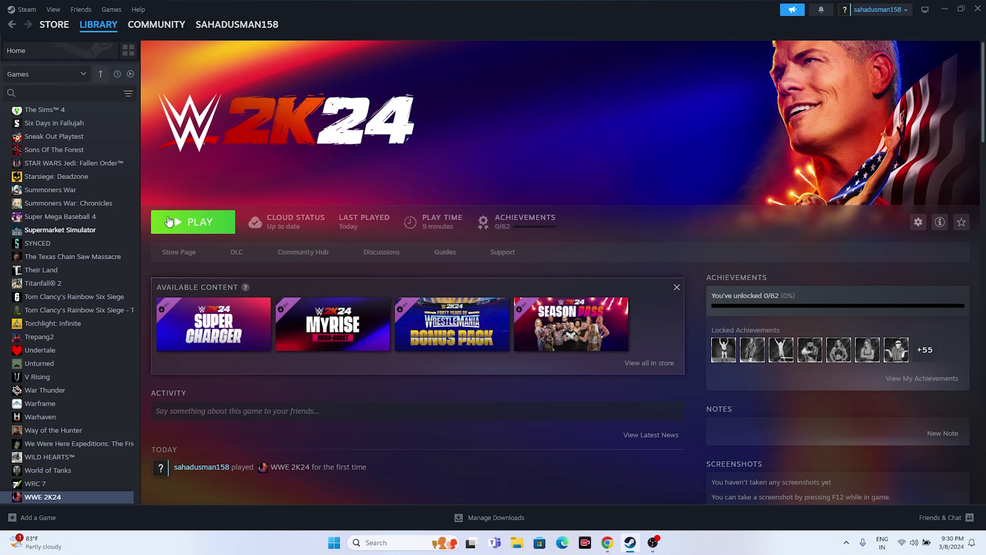
{"action": "left_click", "coordinate": [941, 13]}
{"action": "left_click", "coordinate": [388, 542]}
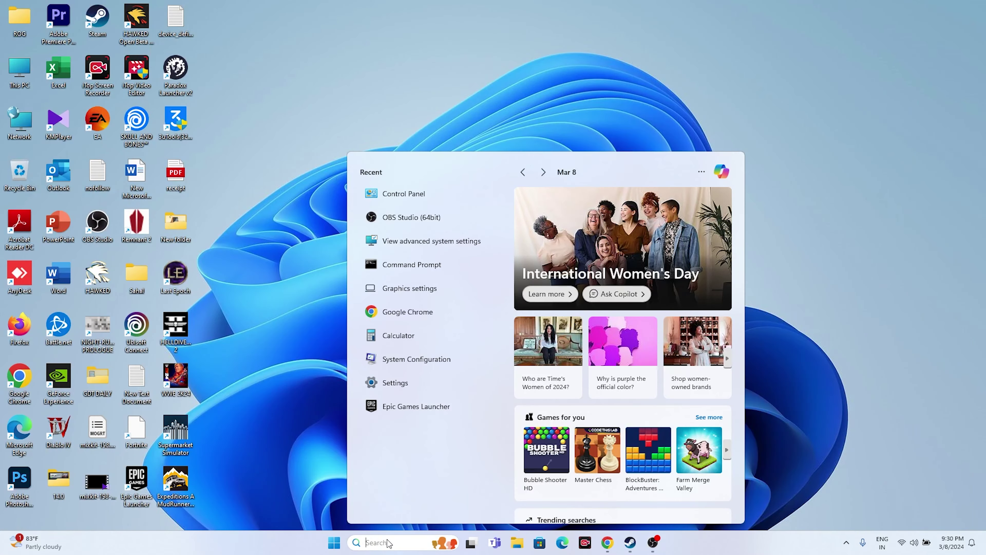
{"action": "type", "text": "SYSTEM"}
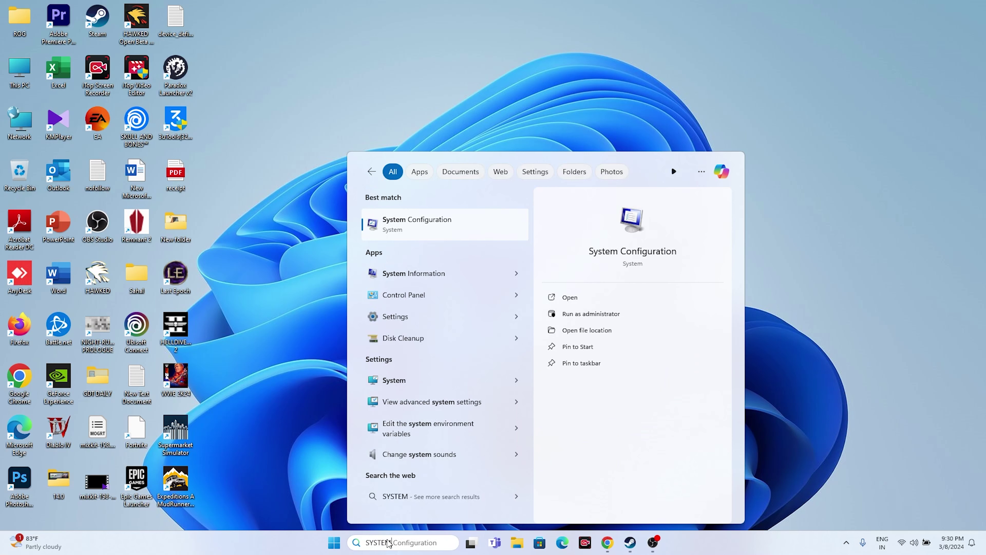
{"action": "left_click", "coordinate": [457, 228]}
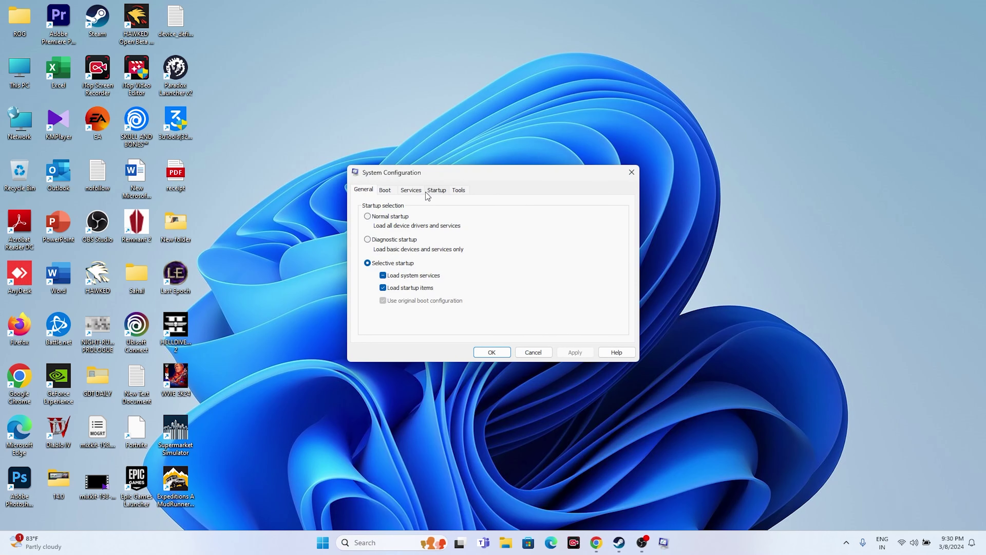
{"action": "left_click", "coordinate": [411, 189]}
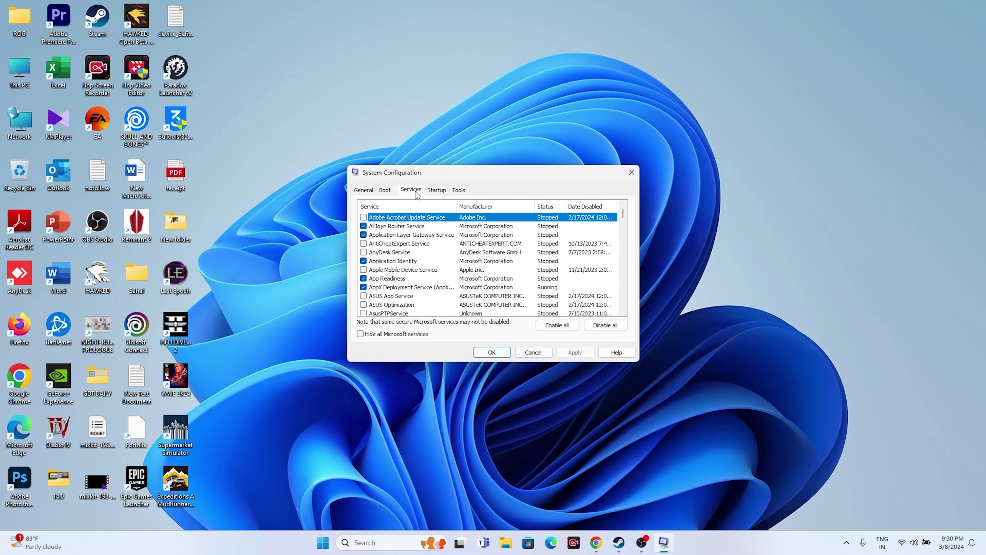
- Disable all listed services, hide all Microsoft services, apply the changes and close System Configuration without restarting the computer
{"action": "left_click", "coordinate": [364, 334]}
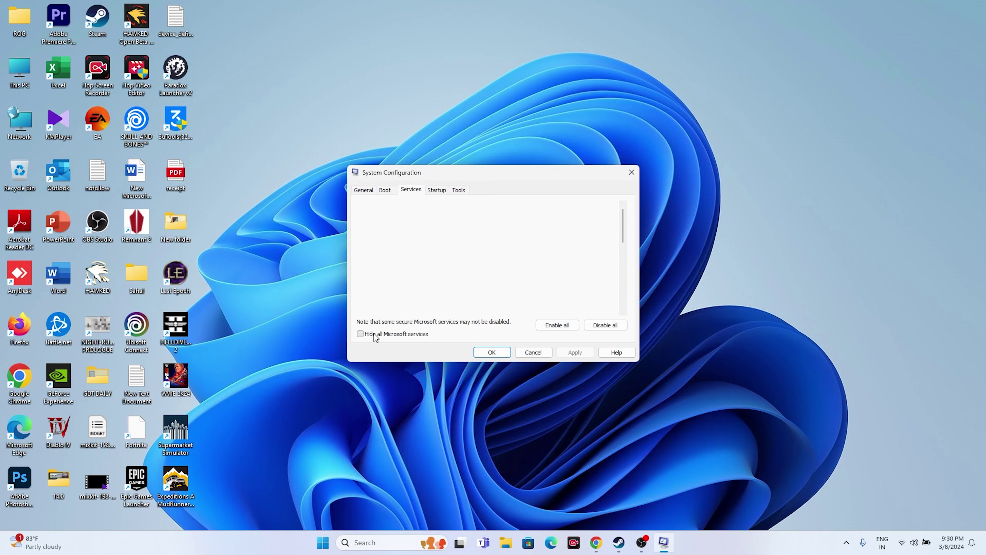
{"action": "left_click", "coordinate": [360, 333]}
{"action": "left_click", "coordinate": [604, 326]}
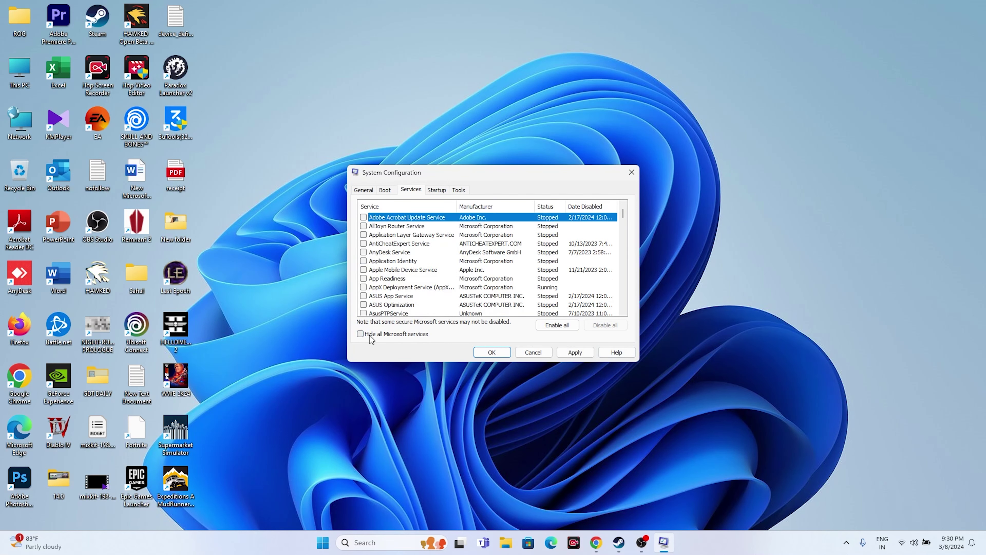
{"action": "left_click", "coordinate": [360, 333]}
{"action": "left_click", "coordinate": [573, 352]}
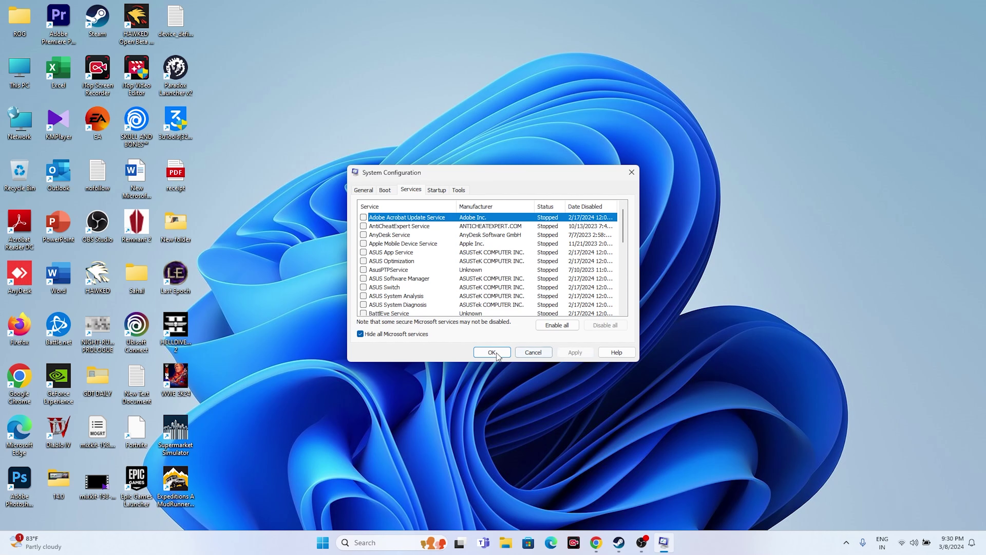
{"action": "left_click", "coordinate": [490, 353]}
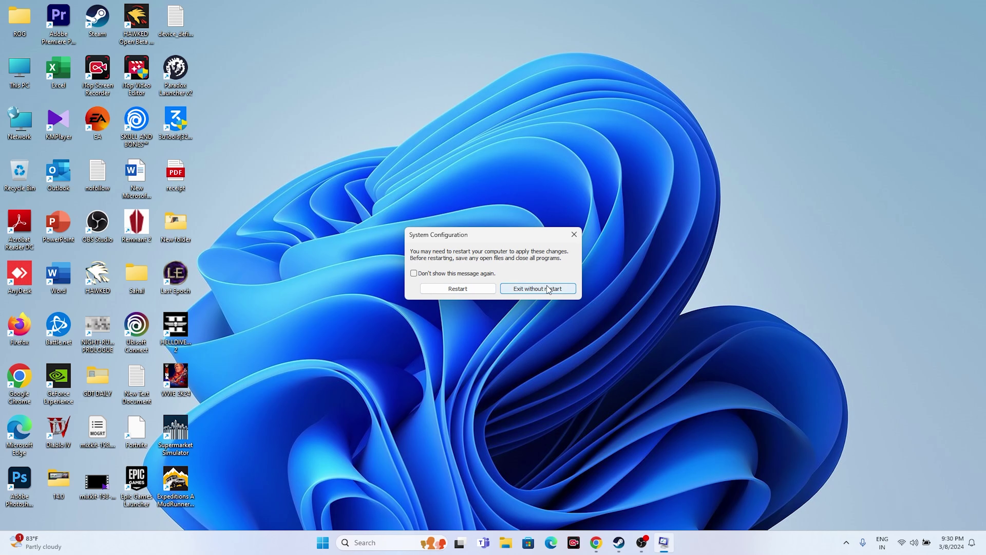
{"action": "left_click", "coordinate": [574, 234]}
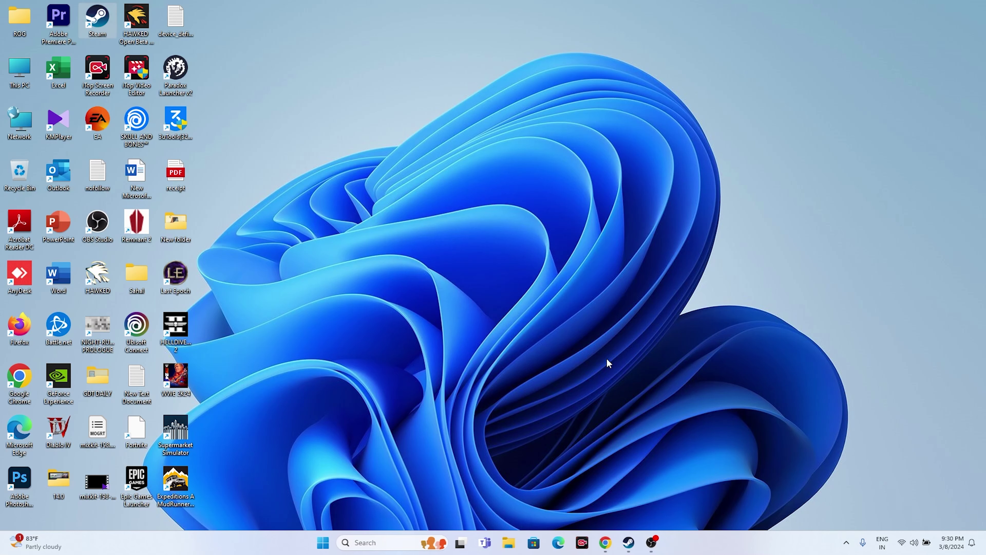
- Switch to Steam and open the properties of WWE 2K24 from the library
{"action": "left_click", "coordinate": [629, 542]}
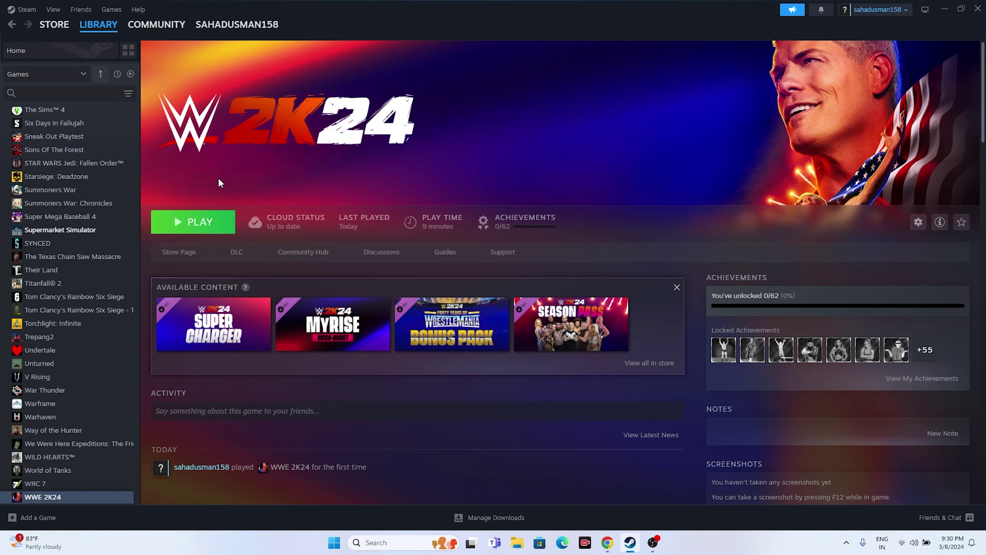
{"action": "right_click", "coordinate": [92, 497]}
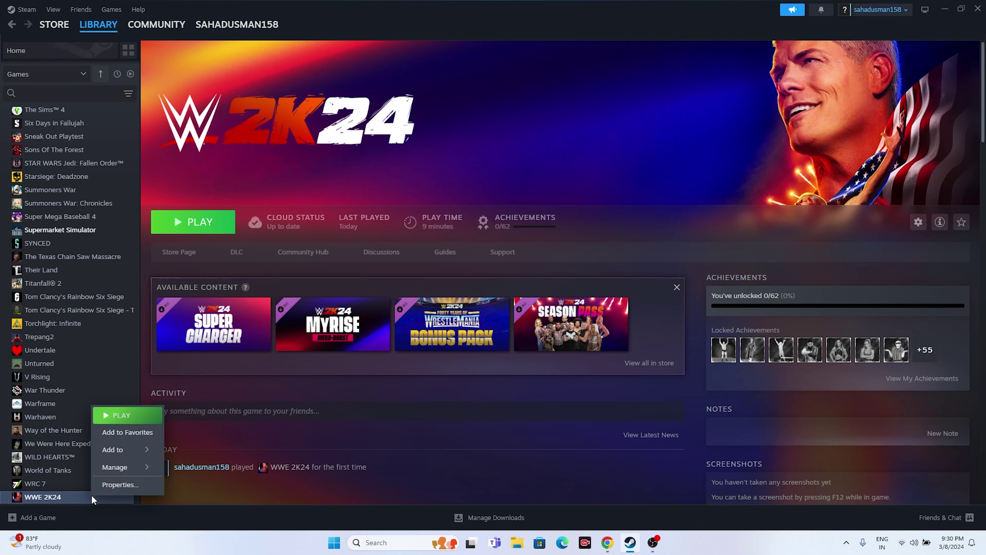
{"action": "left_click", "coordinate": [119, 484]}
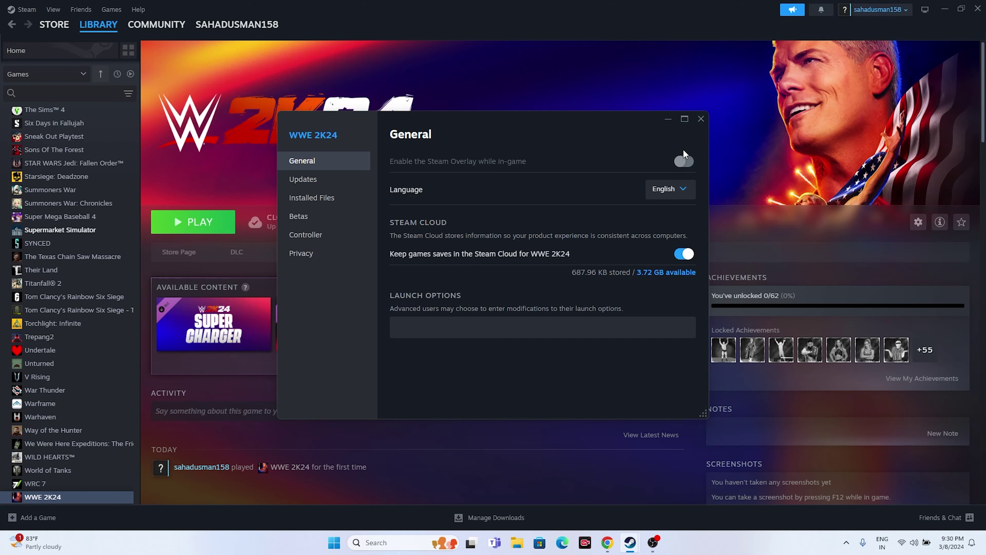
- Set the WWE 2K24 launch options to -dx11 and close the game's properties
{"action": "left_click_drag", "start_coordinate": [466, 130], "coordinate": [512, 155]}
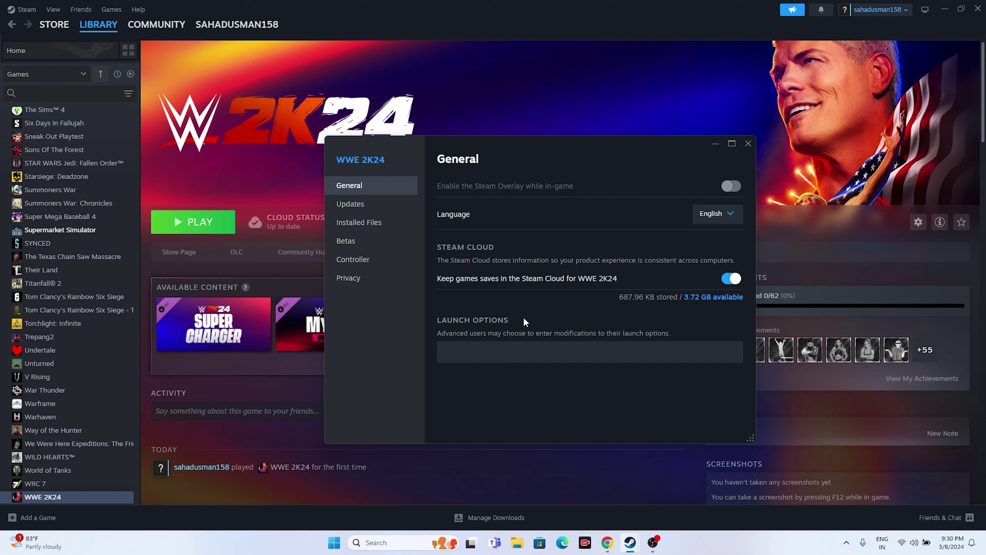
{"action": "left_click", "coordinate": [512, 347]}
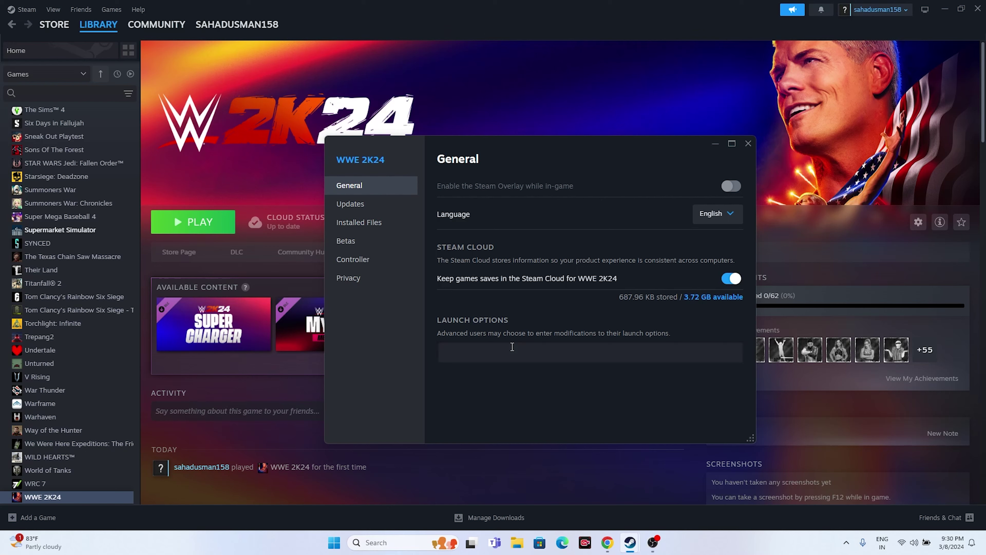
{"action": "type", "text": "-DX11"}
{"action": "key", "text": "BackSpace"}
{"action": "key", "text": "BackSpace"}
{"action": "key", "text": "BackSpace"}
{"action": "key", "text": "BackSpace"}
{"action": "key", "text": "BackSpace"}
{"action": "type", "text": "-dx11"}
{"action": "left_click", "coordinate": [748, 143]}
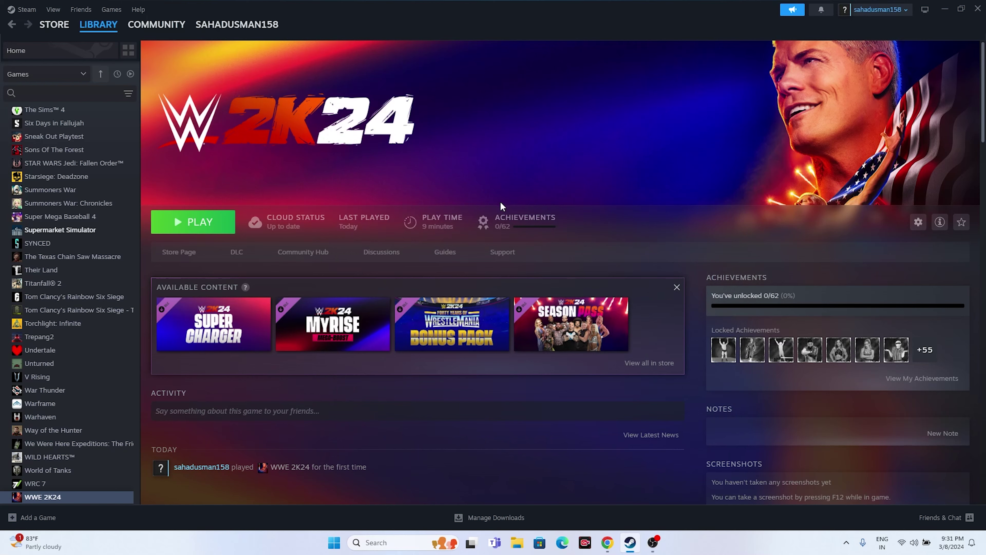
- Minimize Steam, switch to Task Manager, examine the running apps and background processes, and close it
{"action": "left_click", "coordinate": [944, 12]}
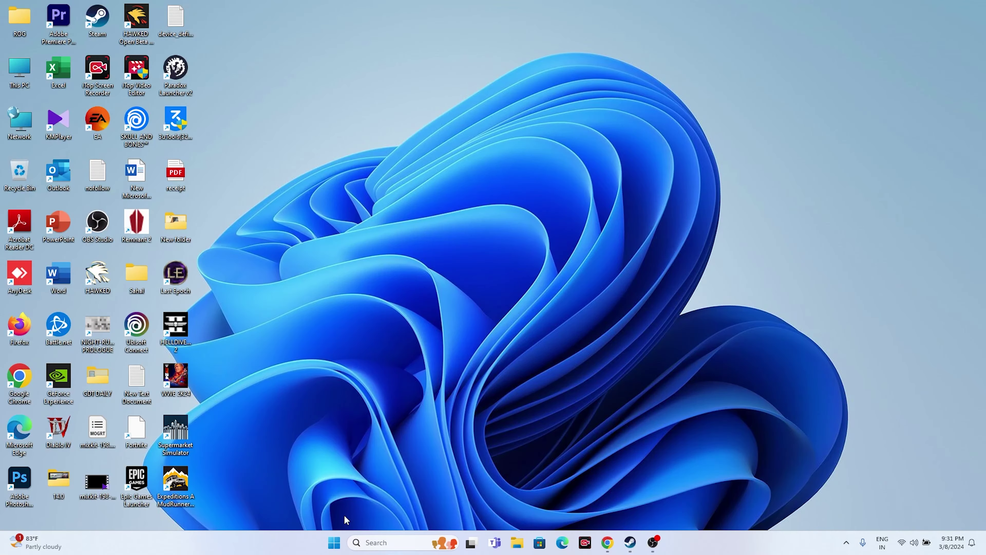
{"action": "right_click", "coordinate": [336, 543]}
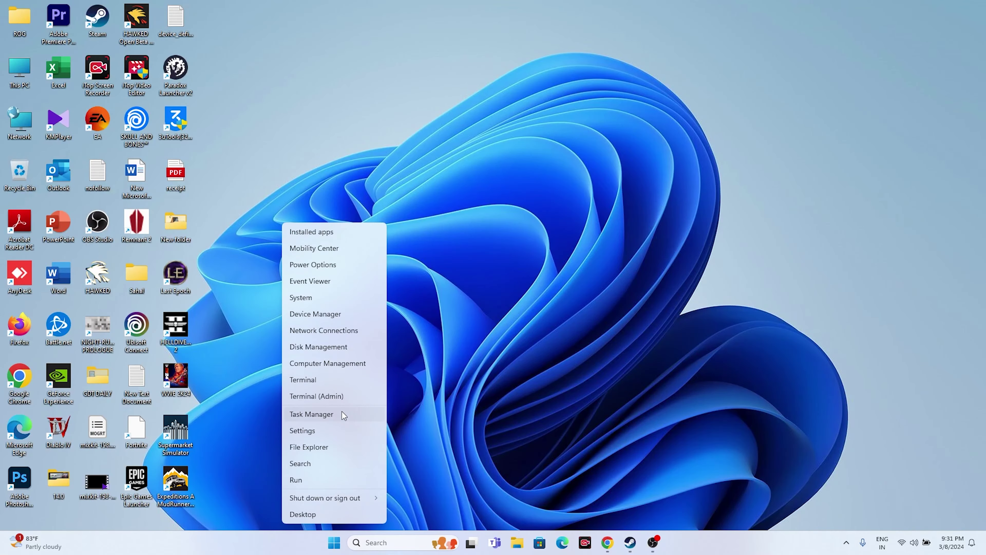
{"action": "left_click", "coordinate": [339, 422]}
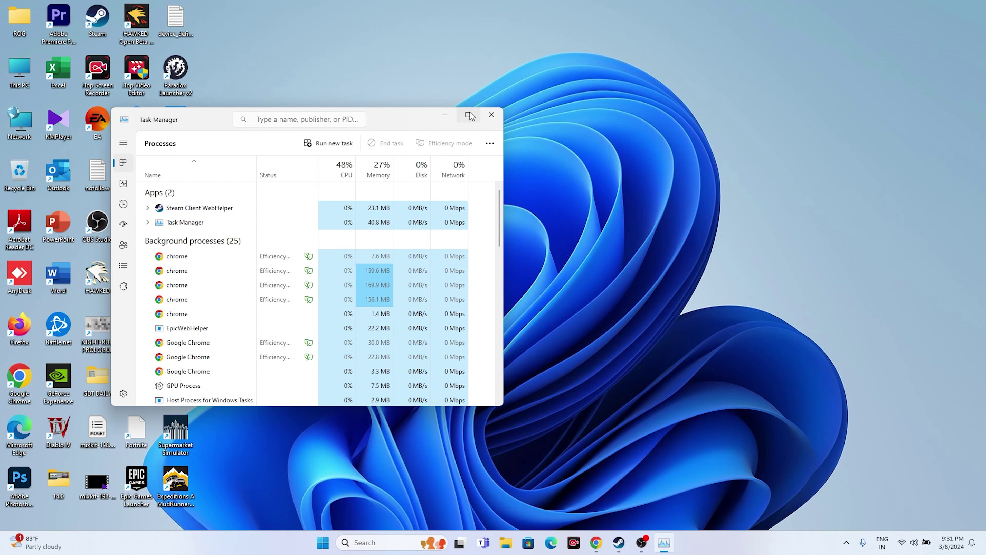
{"action": "left_click", "coordinate": [470, 116]}
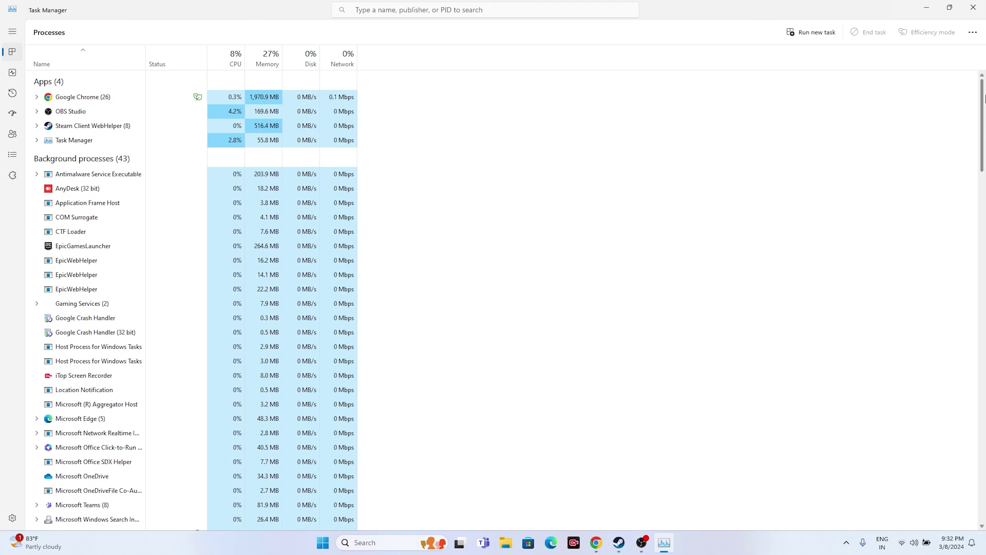
{"action": "left_click", "coordinate": [973, 7]}
- Switch to the Windows Graphics settings and look through the custom options list for apps
{"action": "left_click", "coordinate": [630, 542]}
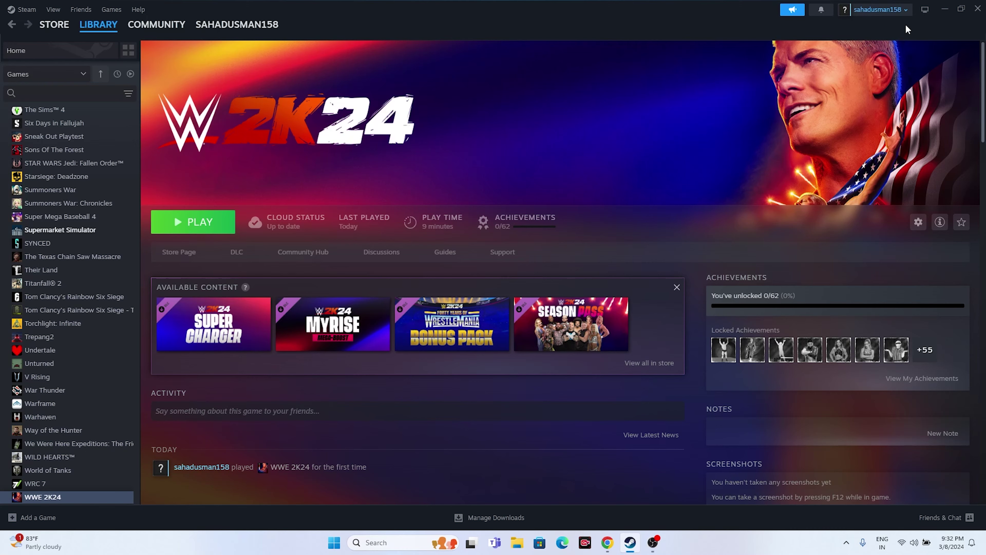
{"action": "left_click", "coordinate": [944, 9]}
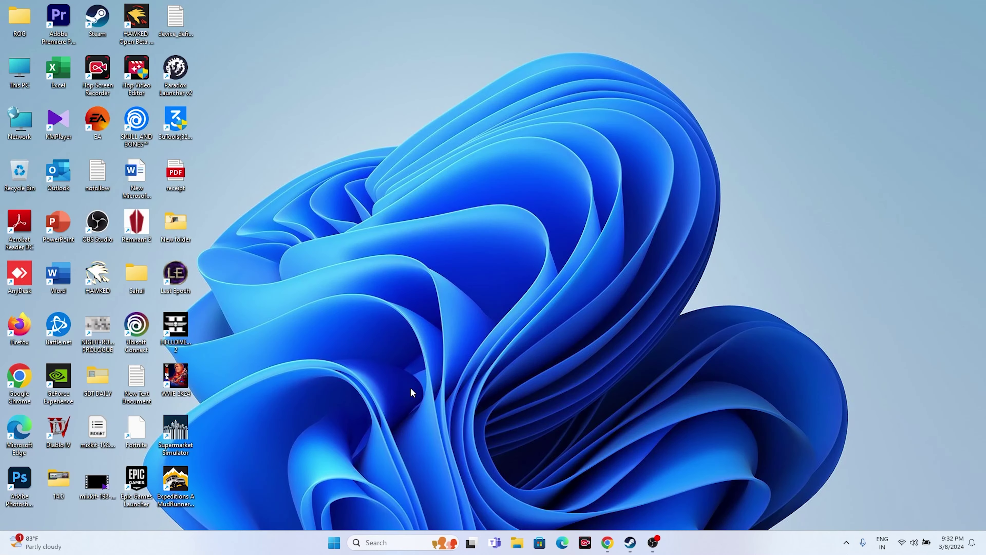
{"action": "left_click", "coordinate": [379, 543]}
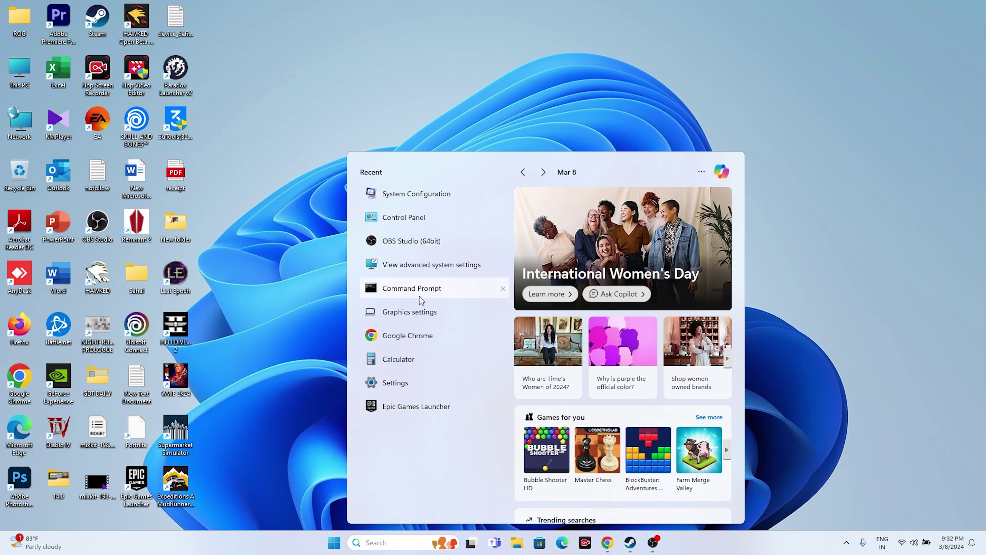
{"action": "left_click", "coordinate": [422, 314]}
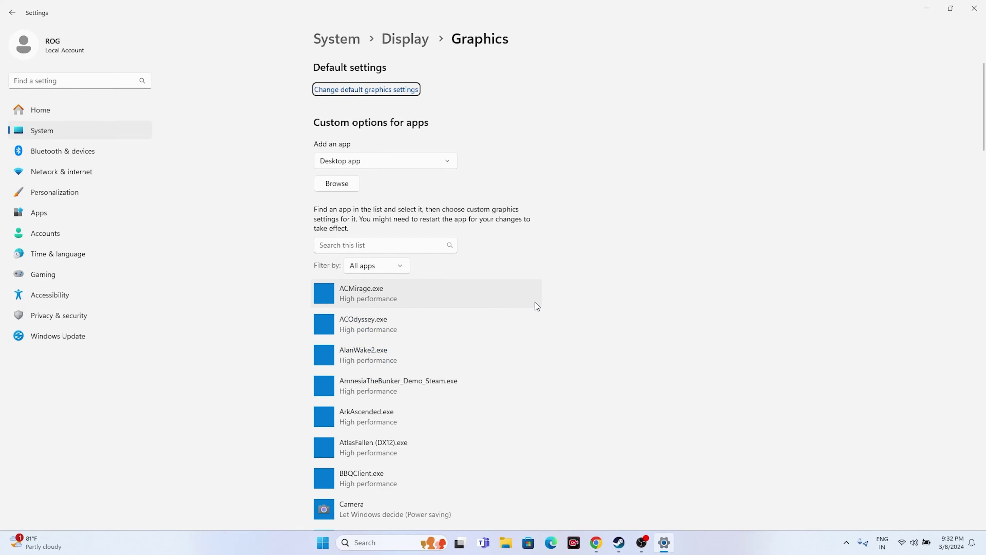
{"action": "scroll", "coordinate": [532, 254], "scroll_direction": "down", "scroll_amount": 5}
{"action": "scroll", "coordinate": [532, 253], "scroll_direction": "up", "scroll_amount": 5}
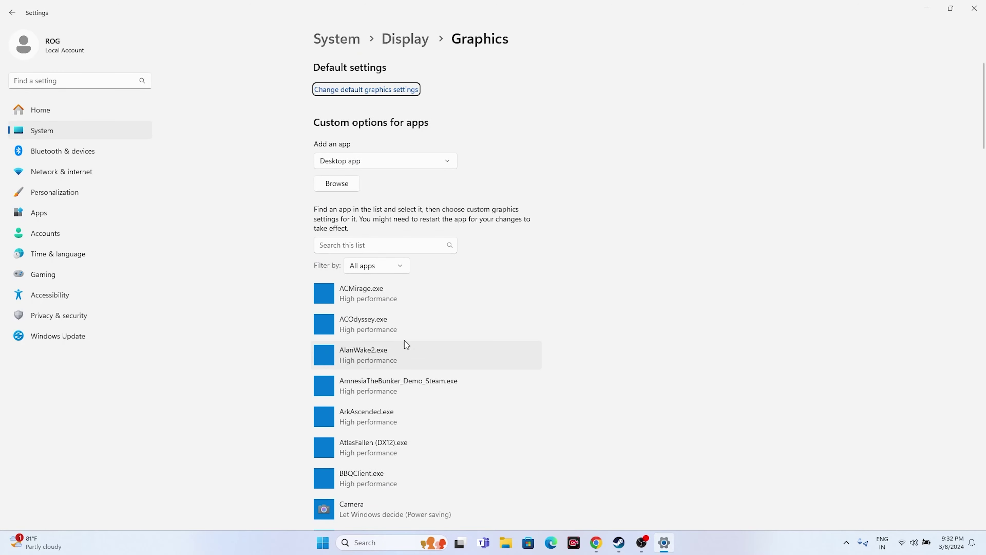
{"action": "scroll", "coordinate": [642, 279], "scroll_direction": "down", "scroll_amount": 10}
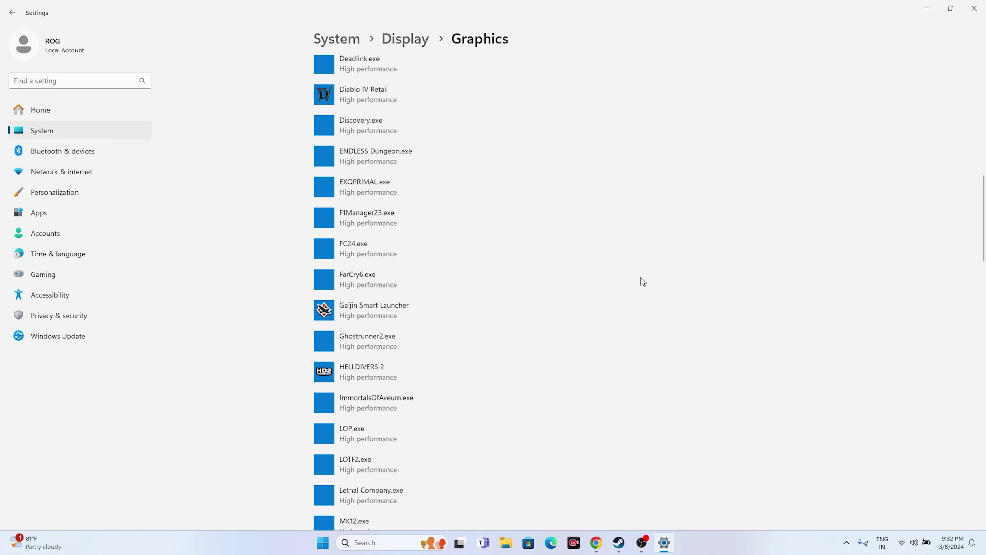
{"action": "scroll", "coordinate": [640, 277], "scroll_direction": "up", "scroll_amount": 15}
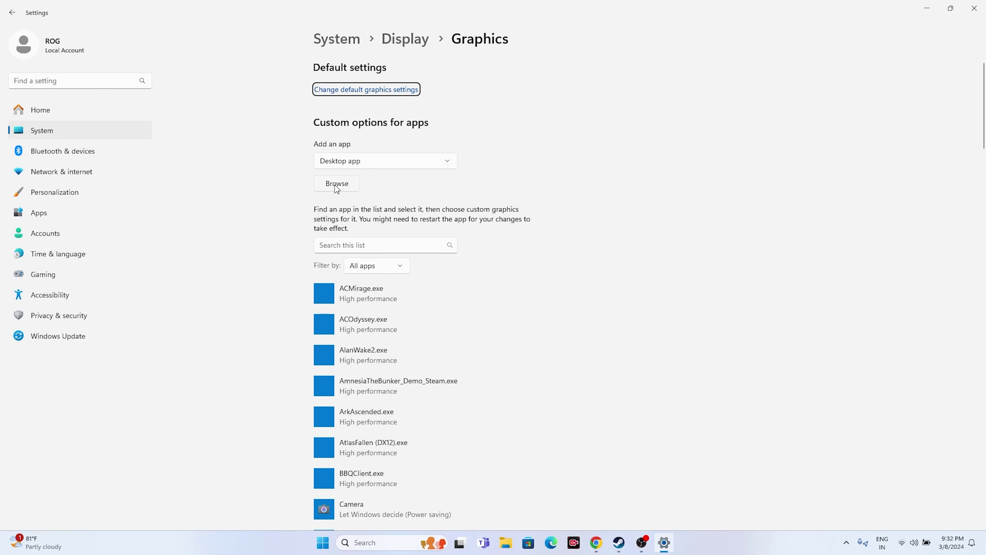
- Browse for a desktop app to add, going to the Program Files (x86)\Steam\steamapps\common folder on drive C:
{"action": "left_click", "coordinate": [336, 185]}
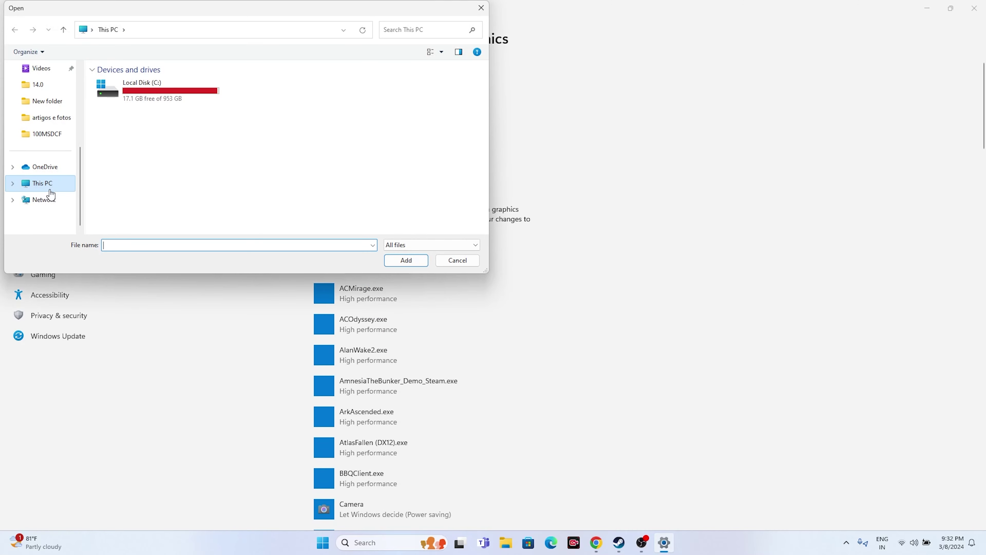
{"action": "double_click", "coordinate": [128, 93]}
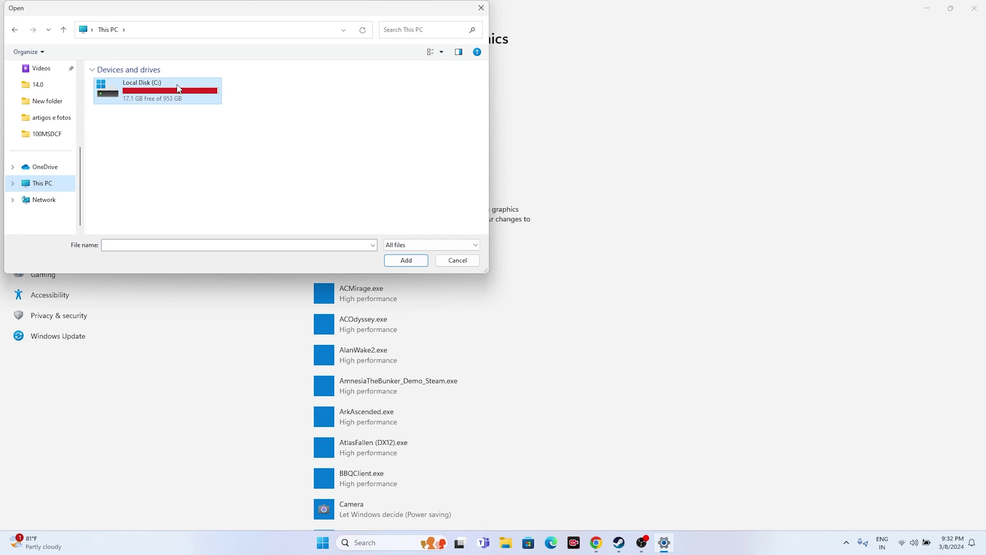
{"action": "double_click", "coordinate": [144, 180]}
{"action": "scroll", "coordinate": [145, 148], "scroll_direction": "down", "scroll_amount": 5}
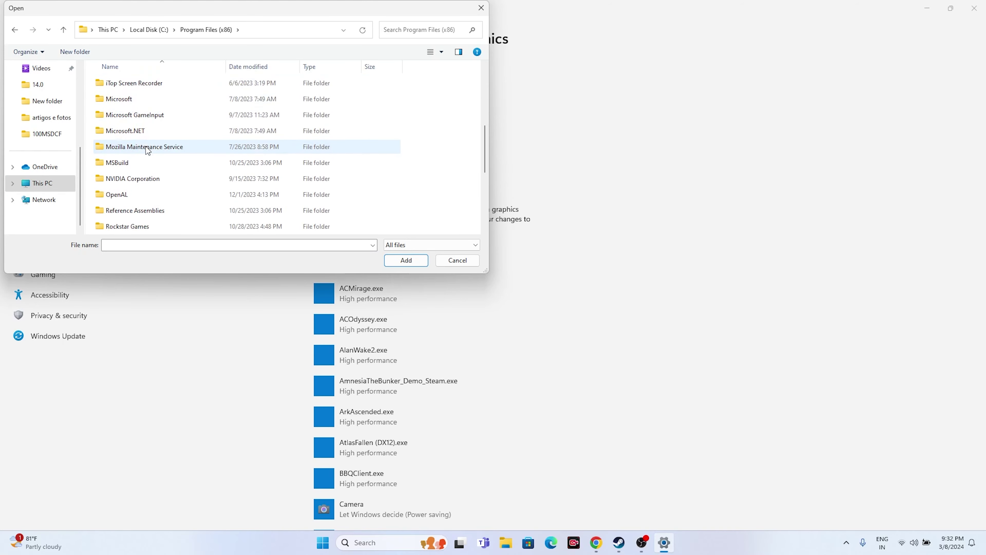
{"action": "double_click", "coordinate": [127, 193]}
{"action": "scroll", "coordinate": [134, 166], "scroll_direction": "down", "scroll_amount": 4}
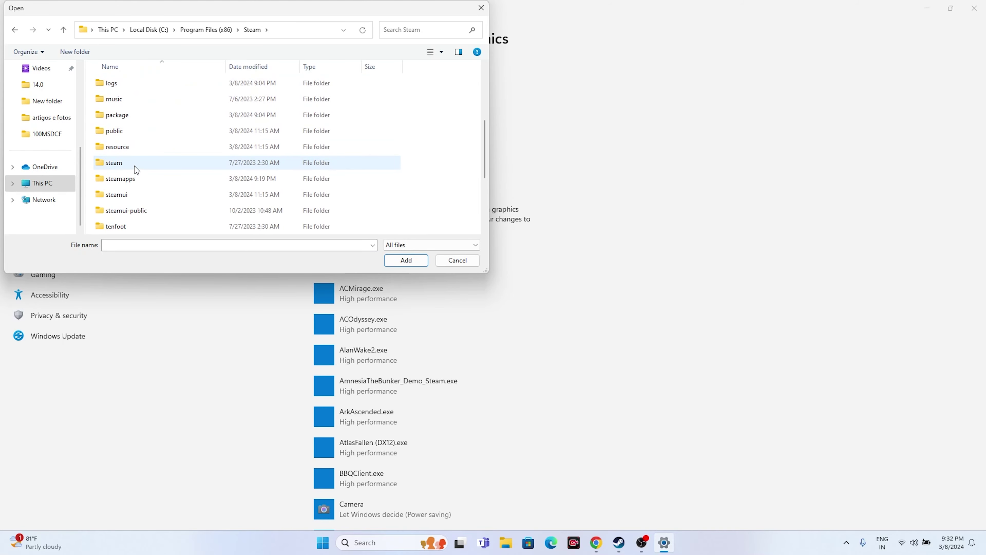
{"action": "double_click", "coordinate": [139, 129]}
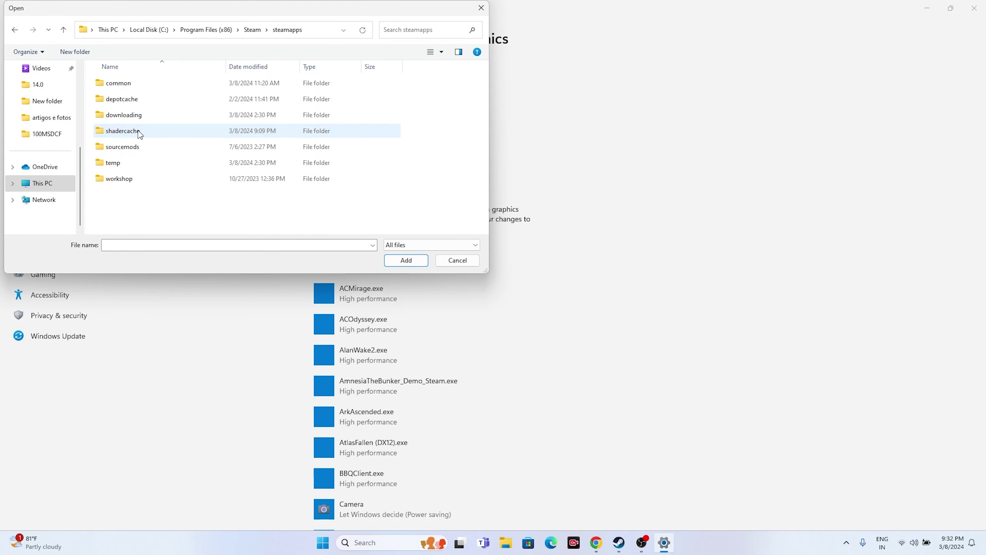
{"action": "double_click", "coordinate": [134, 88]}
- Add the WWE2K24_x64 application from the WWE 2K24 folder to the custom graphics apps list
{"action": "scroll", "coordinate": [144, 145], "scroll_direction": "down", "scroll_amount": 7}
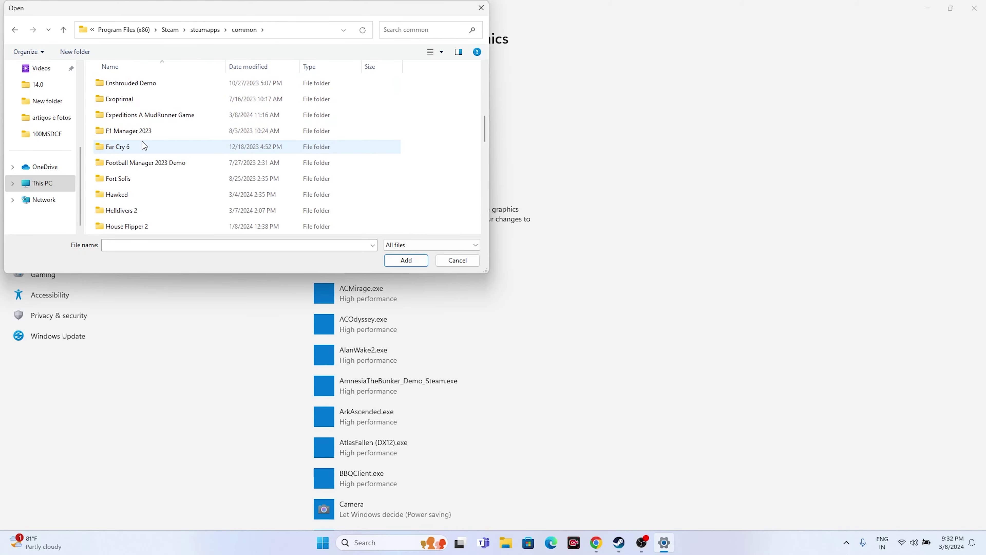
{"action": "scroll", "coordinate": [144, 145], "scroll_direction": "down", "scroll_amount": 5}
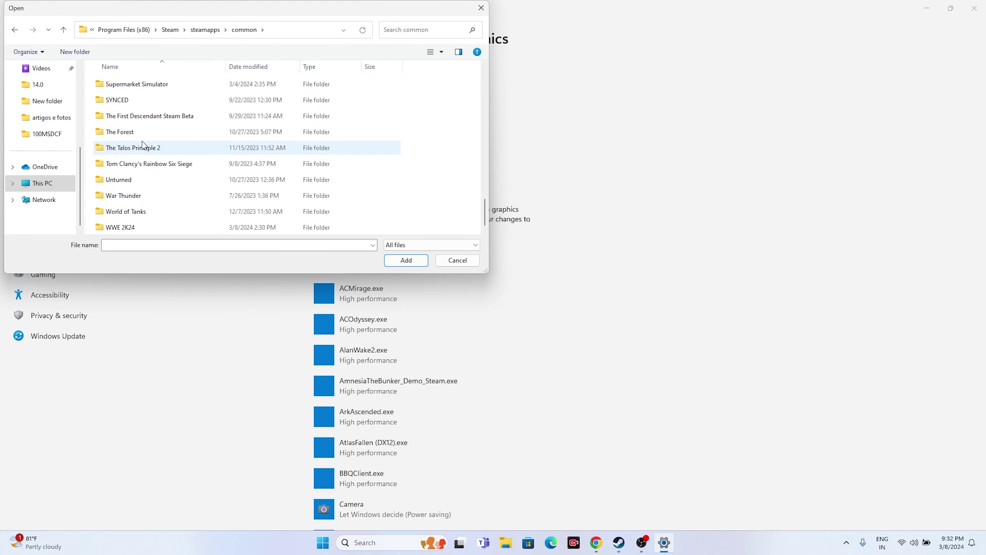
{"action": "left_click", "coordinate": [136, 227]}
{"action": "double_click", "coordinate": [136, 228]}
{"action": "left_click", "coordinate": [134, 118]}
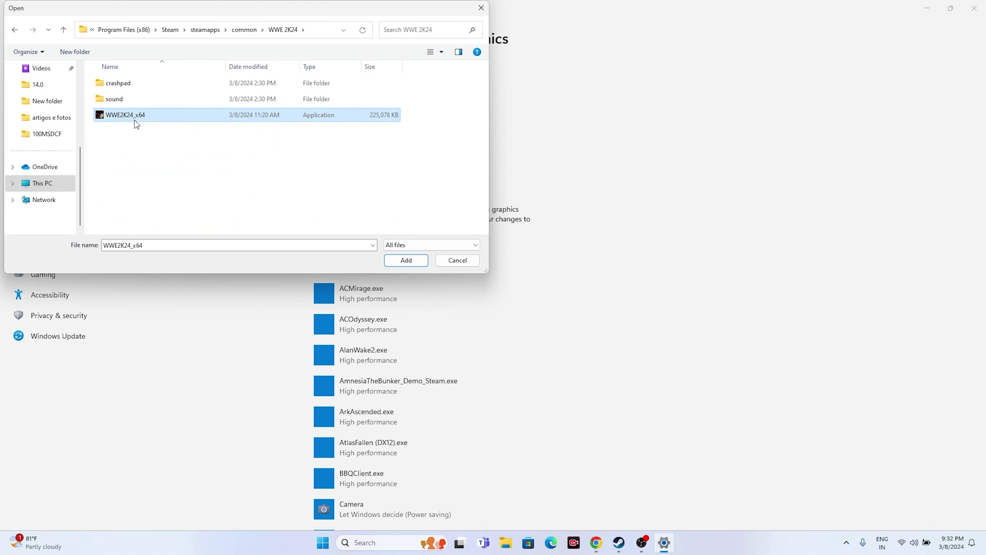
{"action": "left_click", "coordinate": [406, 260]}
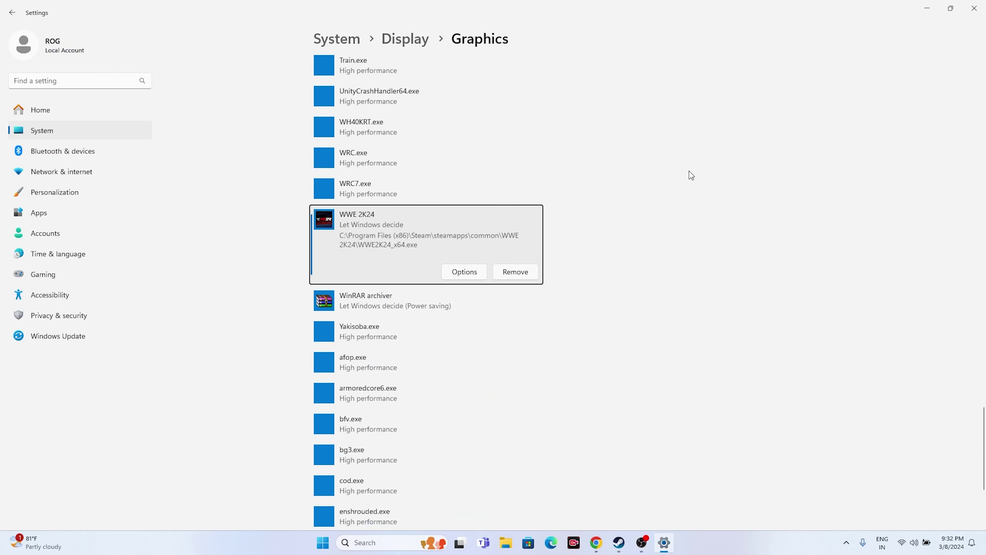
- Set WWE 2K24's graphics preference to High performance, save it and close Settings
{"action": "left_click", "coordinate": [458, 272]}
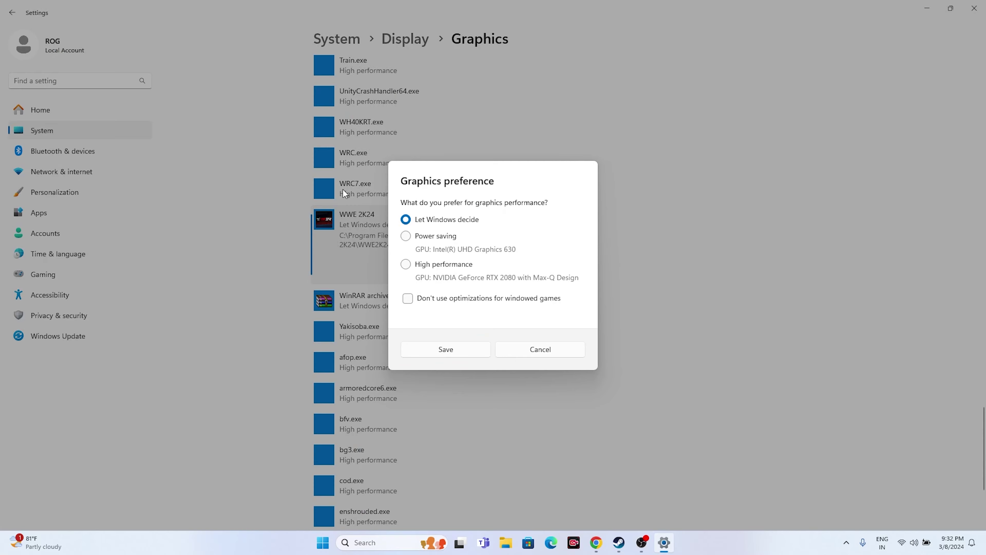
{"action": "left_click", "coordinate": [405, 265]}
{"action": "left_click", "coordinate": [432, 350]}
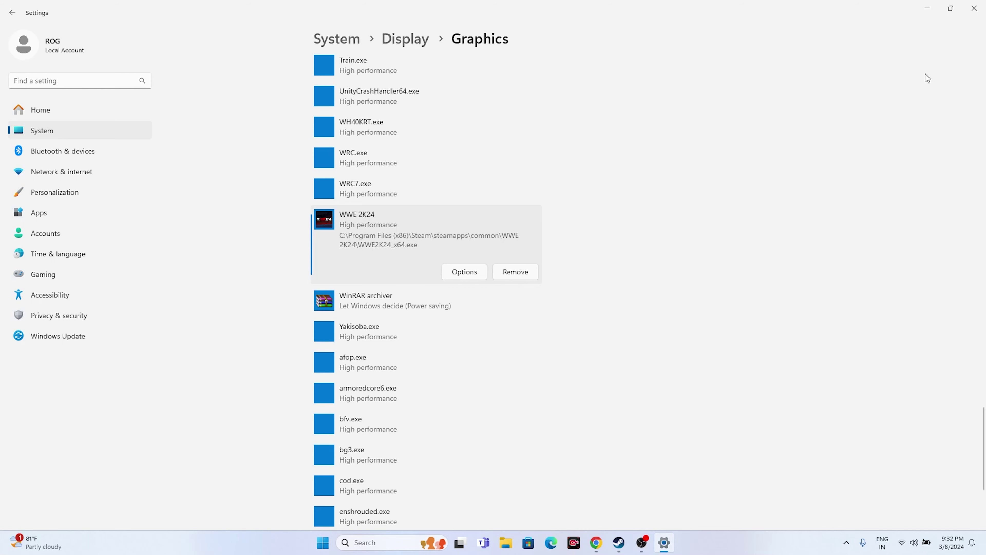
{"action": "left_click", "coordinate": [974, 8]}
- Open the virtual memory settings from the advanced system performance options and choose a custom paging file size for drive C:
{"action": "left_click", "coordinate": [632, 539]}
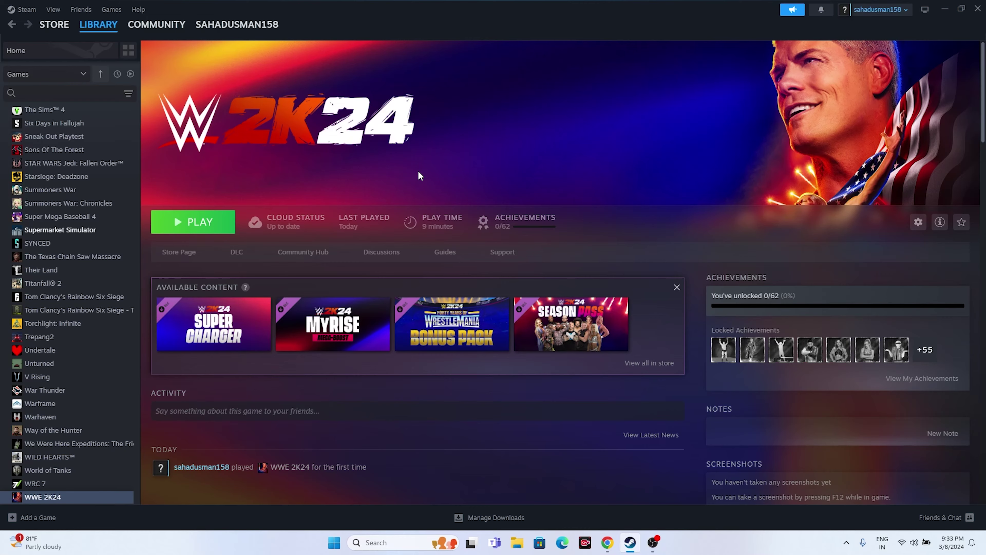
{"action": "left_click", "coordinate": [945, 8]}
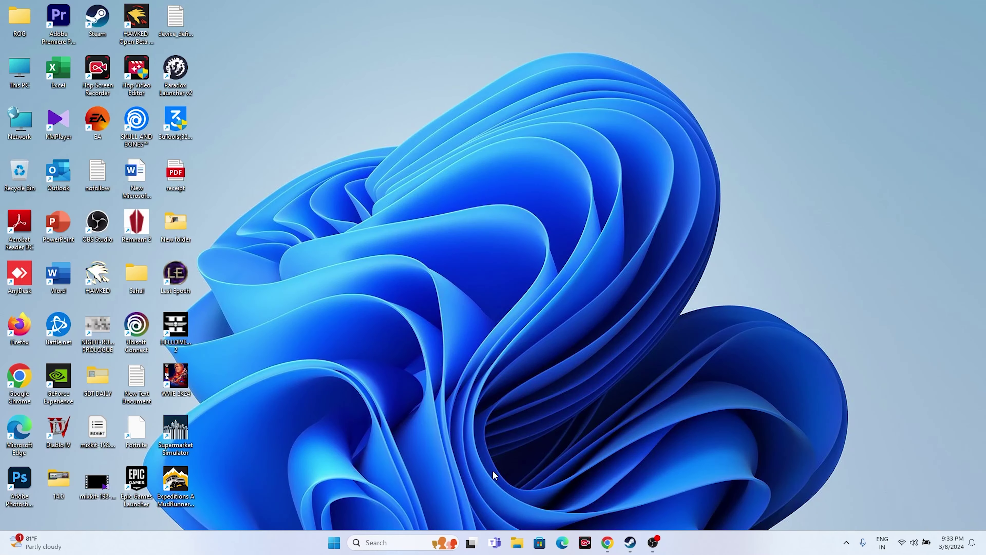
{"action": "left_click", "coordinate": [386, 541]}
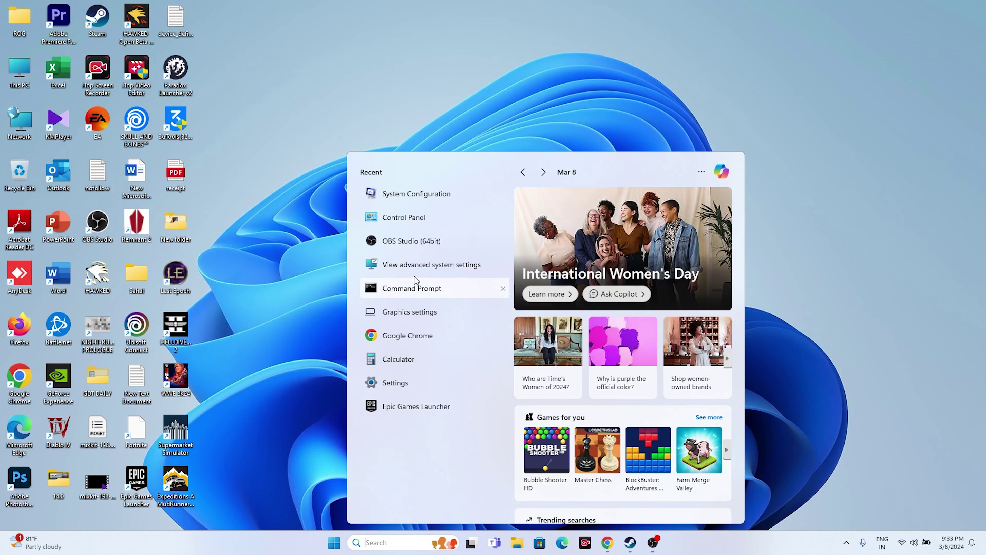
{"action": "left_click", "coordinate": [415, 265]}
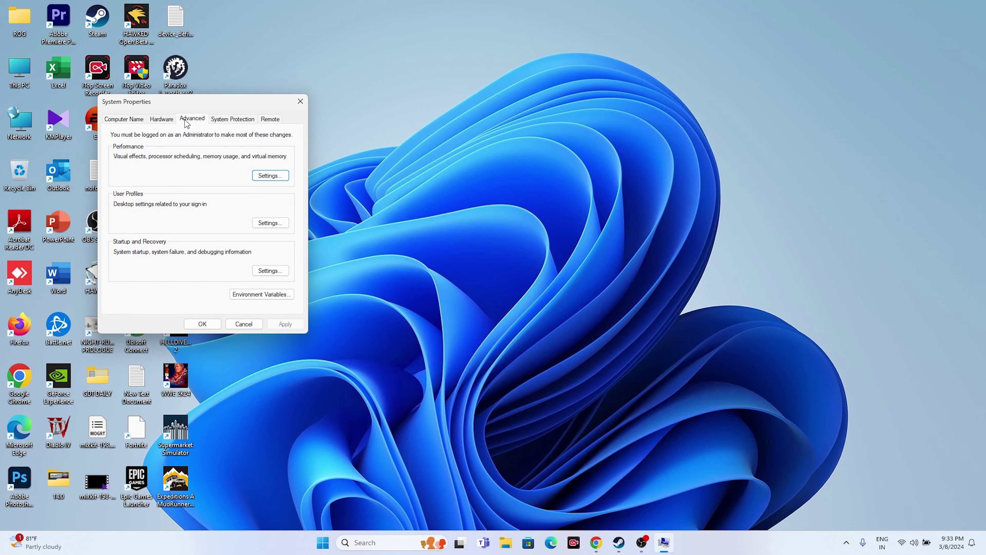
{"action": "left_click", "coordinate": [267, 177]}
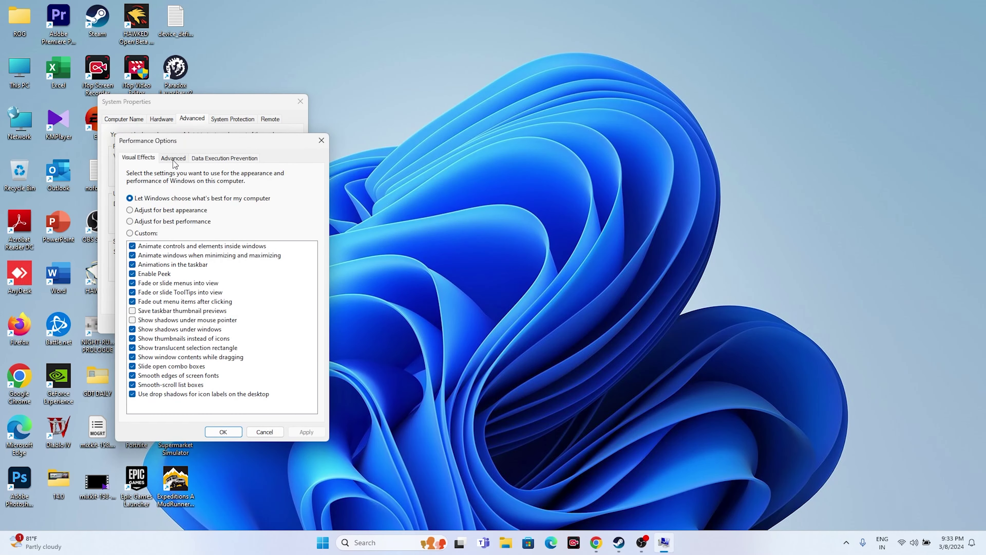
{"action": "left_click", "coordinate": [173, 160]}
{"action": "left_click", "coordinate": [288, 294]}
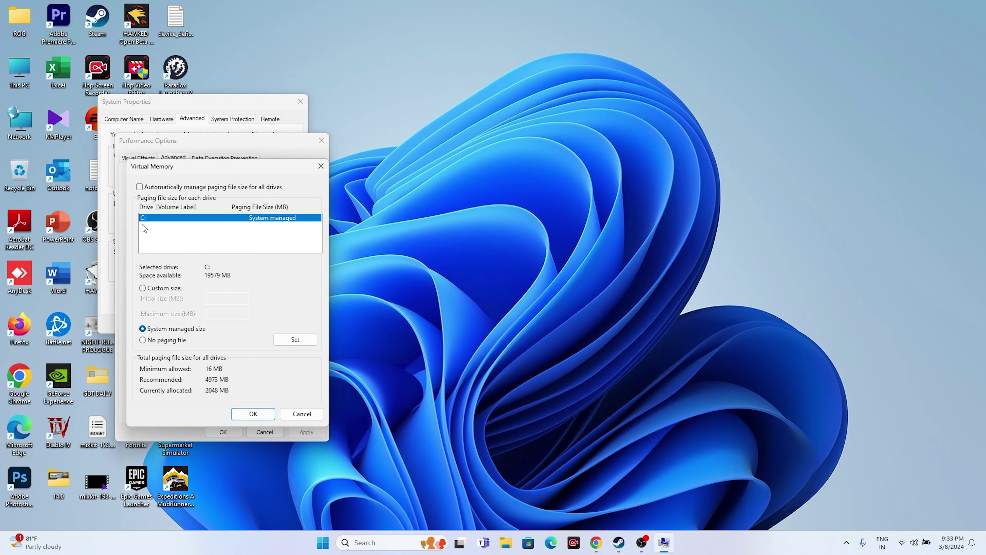
{"action": "left_click", "coordinate": [142, 288]}
{"action": "left_click", "coordinate": [217, 298]}
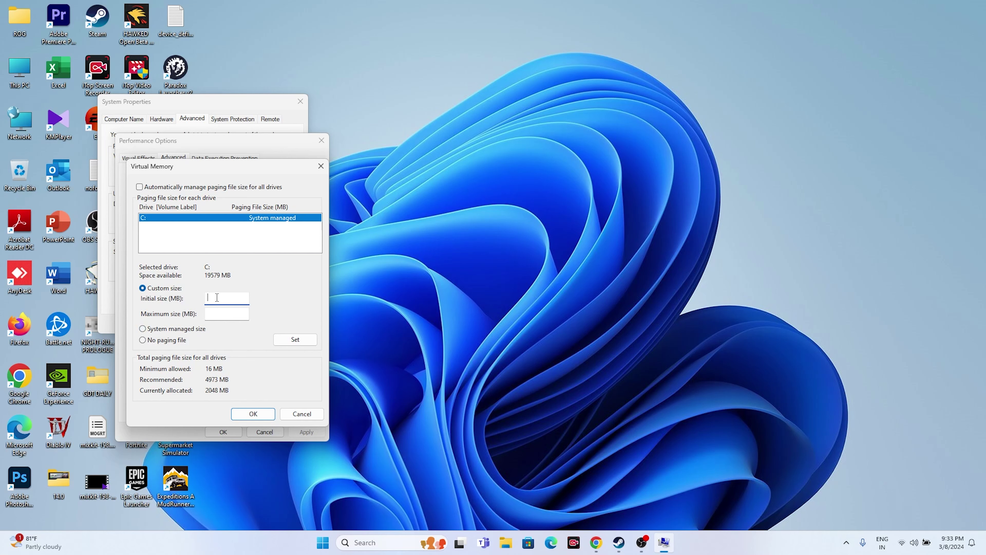
{"action": "left_click", "coordinate": [219, 312]}
- Switch to Calculator and multiply 32 by 1024
{"action": "left_click", "coordinate": [358, 542]}
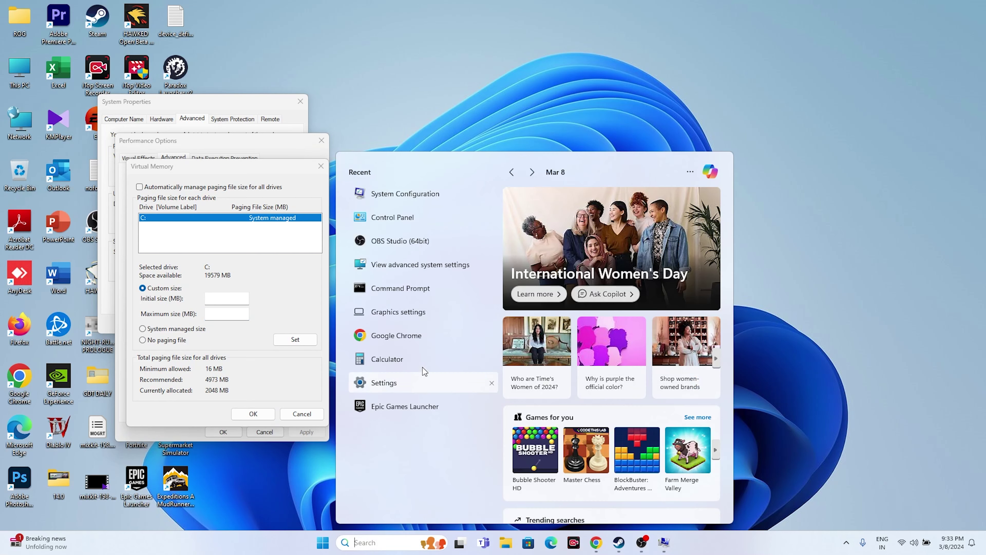
{"action": "left_click", "coordinate": [420, 384]}
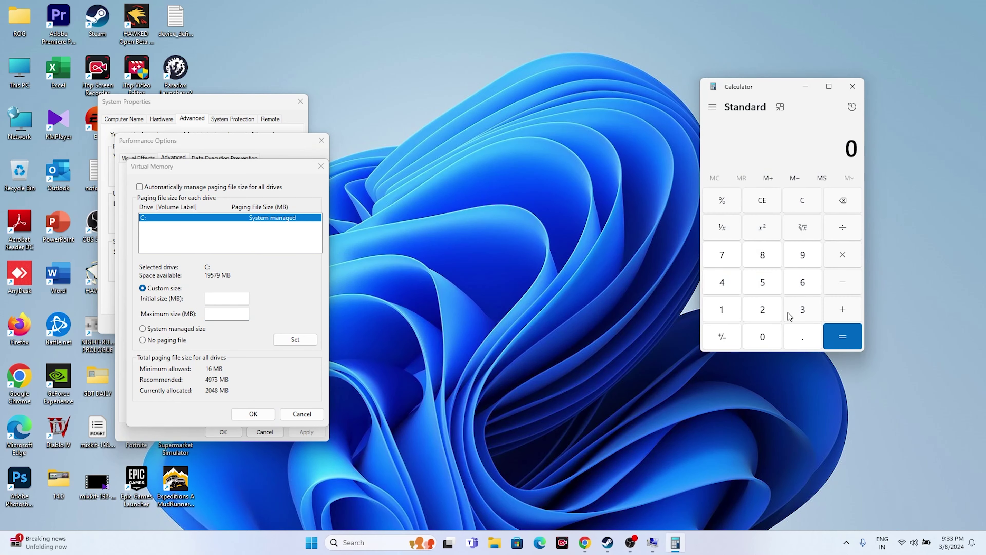
{"action": "left_click", "coordinate": [802, 310]}
{"action": "left_click", "coordinate": [763, 315]}
{"action": "left_click", "coordinate": [838, 257]}
{"action": "left_click", "coordinate": [726, 309]}
{"action": "left_click", "coordinate": [757, 334]}
{"action": "left_click", "coordinate": [762, 311]}
{"action": "left_click", "coordinate": [721, 282]}
{"action": "left_click", "coordinate": [835, 334]}
- Multiply the result by 1.5 and copy the product
{"action": "left_click", "coordinate": [844, 259]}
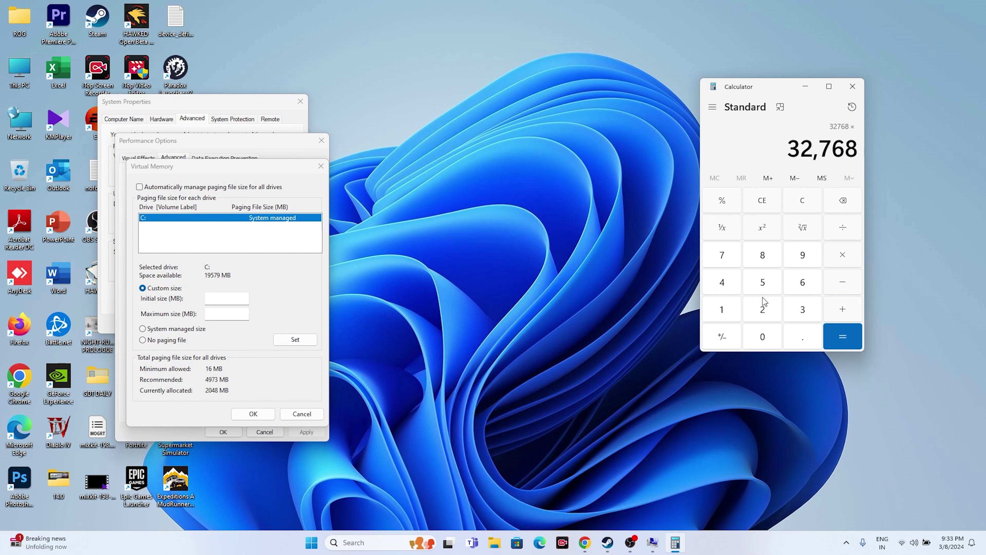
{"action": "left_click", "coordinate": [762, 310]}
{"action": "left_click", "coordinate": [843, 204]}
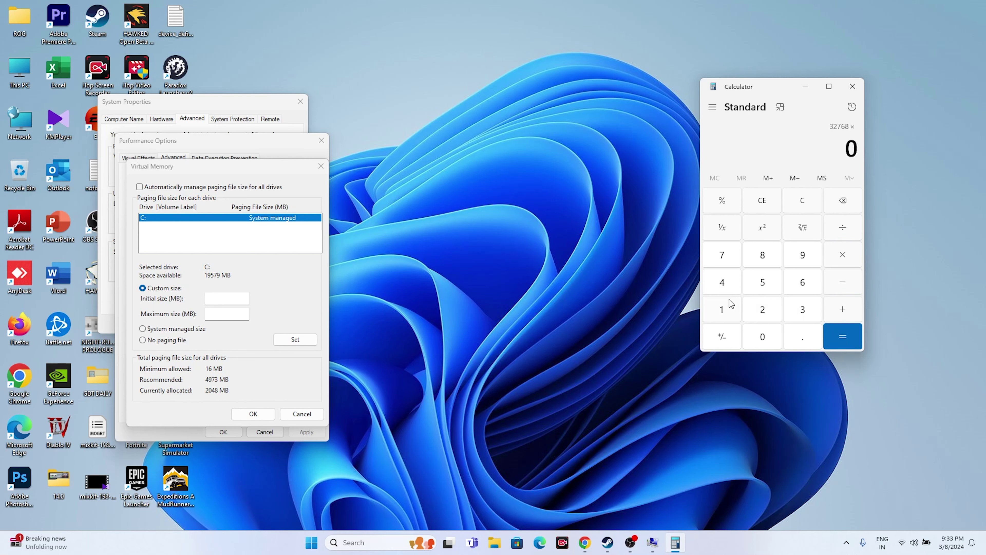
{"action": "left_click", "coordinate": [728, 307]}
{"action": "left_click", "coordinate": [795, 337]}
{"action": "left_click", "coordinate": [769, 283]}
{"action": "left_click", "coordinate": [842, 336]}
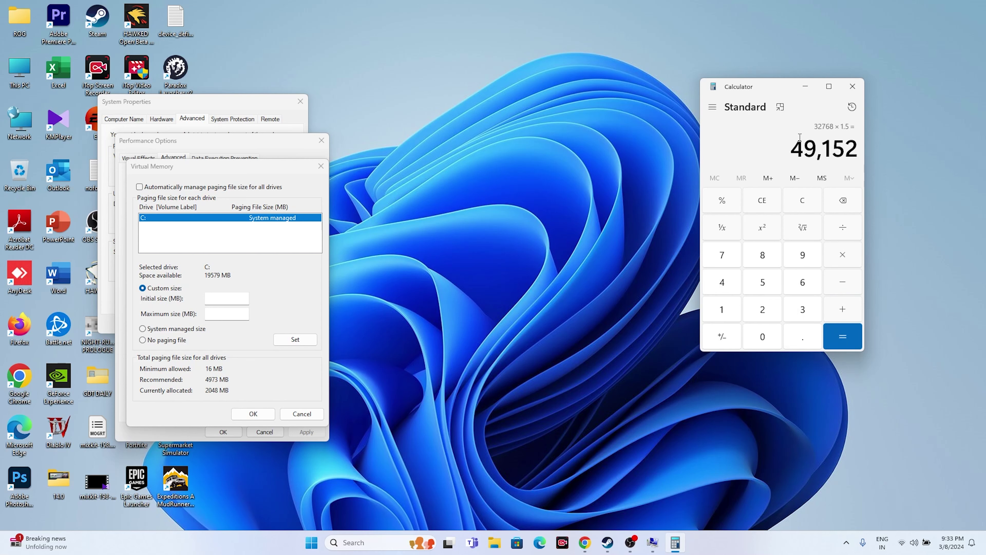
{"action": "left_click_drag", "start_coordinate": [792, 148], "coordinate": [858, 146]}
{"action": "right_click", "coordinate": [858, 147]}
{"action": "left_click", "coordinate": [881, 163]}
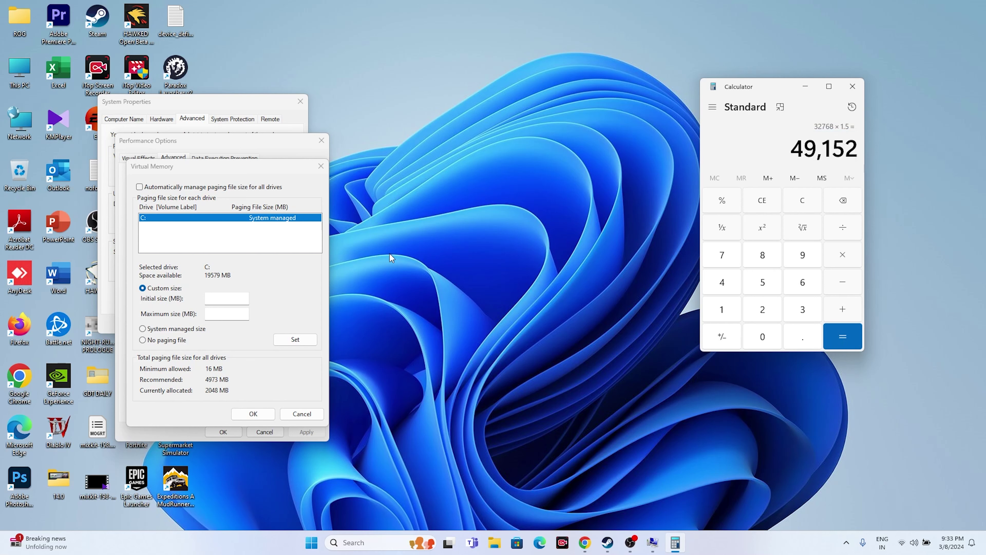